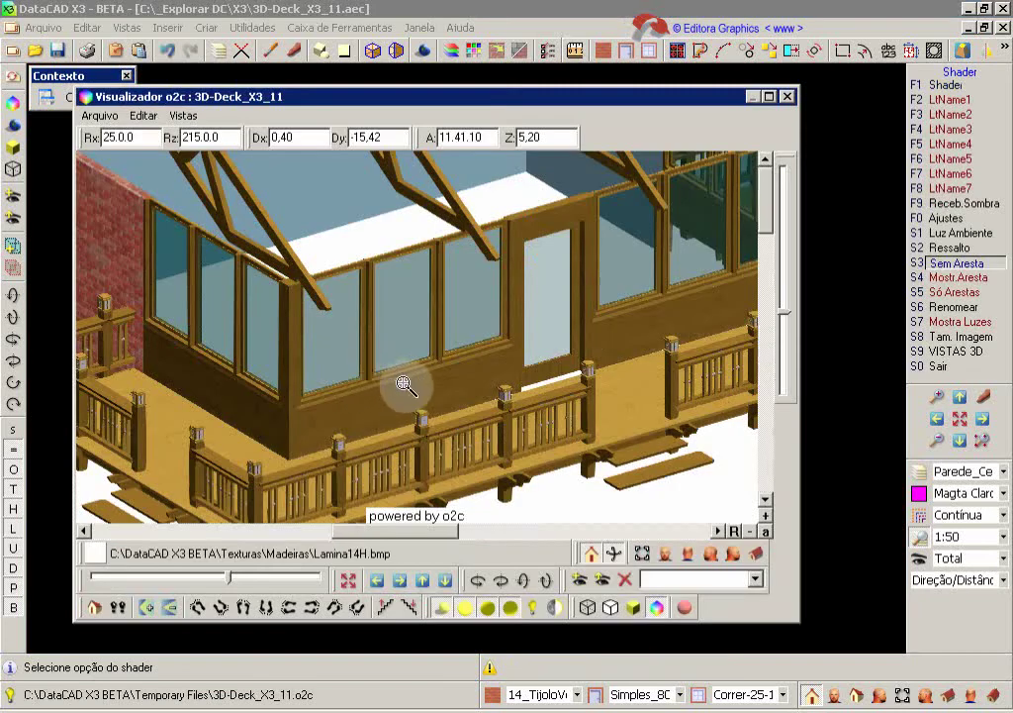
# Inspect the shaded 3D deck model from several angles and close the viewer
pyautogui.moveTo(410, 387); pyautogui.dragTo(144, 247)
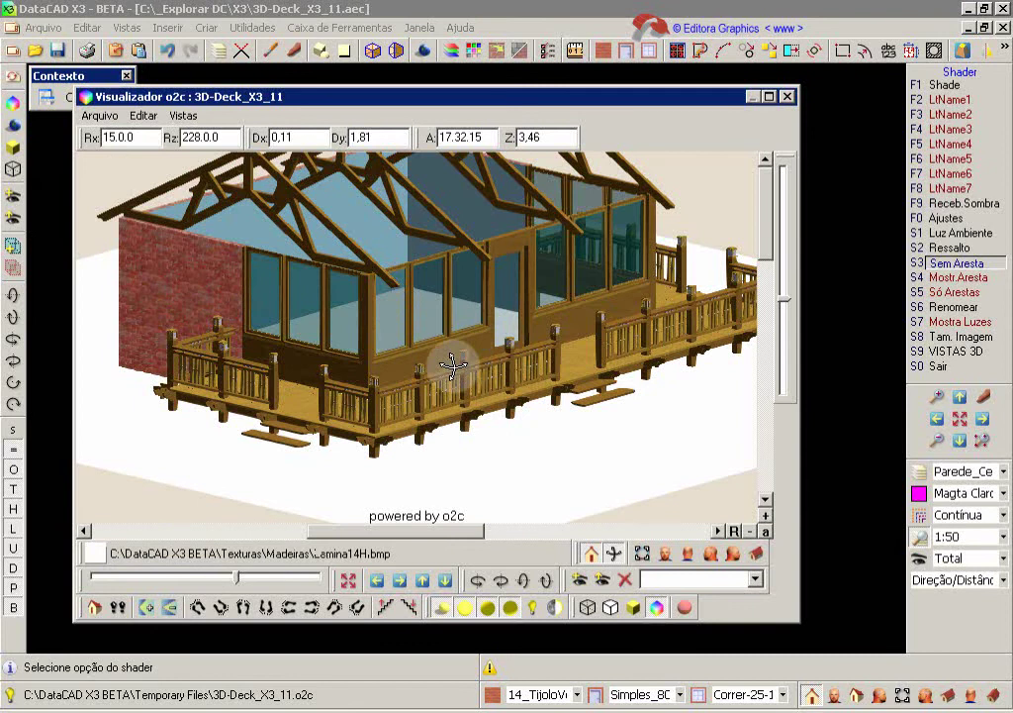
pyautogui.scroll(3, 447, 387)
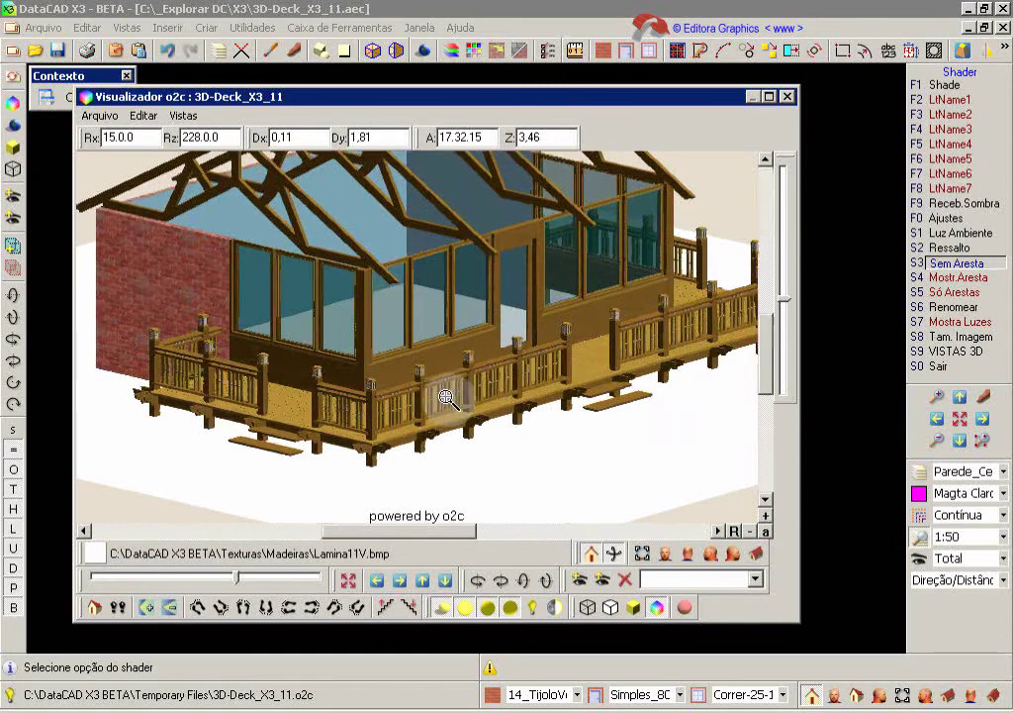
pyautogui.moveTo(495, 396); pyautogui.dragTo(453, 403)
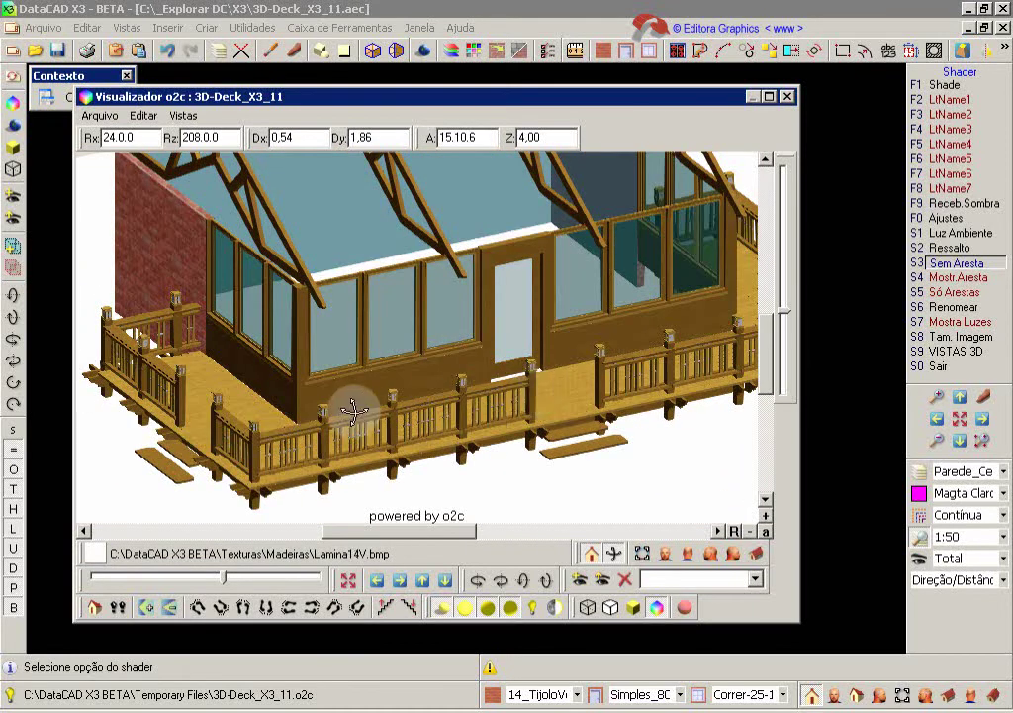
pyautogui.moveTo(350, 407); pyautogui.dragTo(369, 406)
pyautogui.click(788, 97)
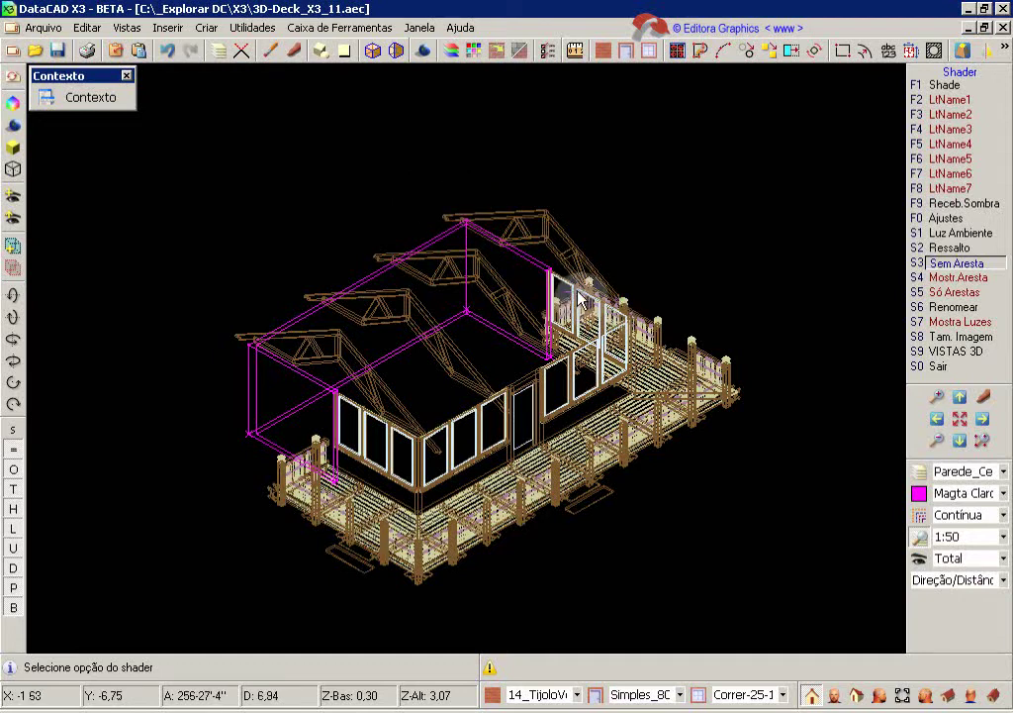
pyautogui.press('Escape')
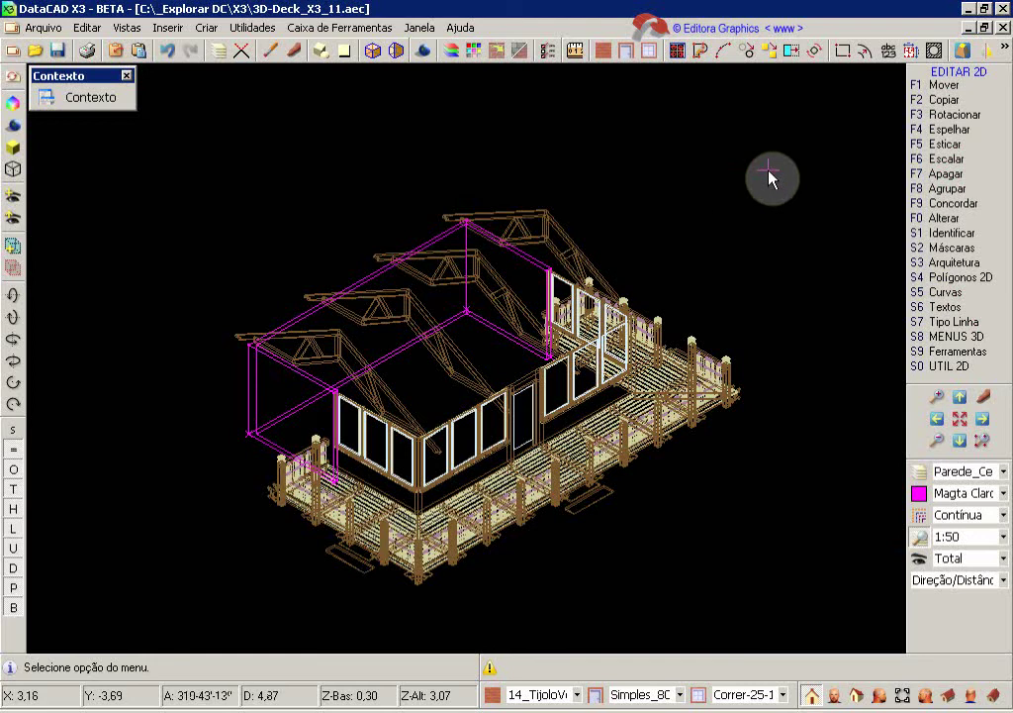
# Go through the saved views Planta, Elev_Frontal and Selo_Margem
pyautogui.hotkey('shift', 'F10')
pyautogui.click(957, 102)
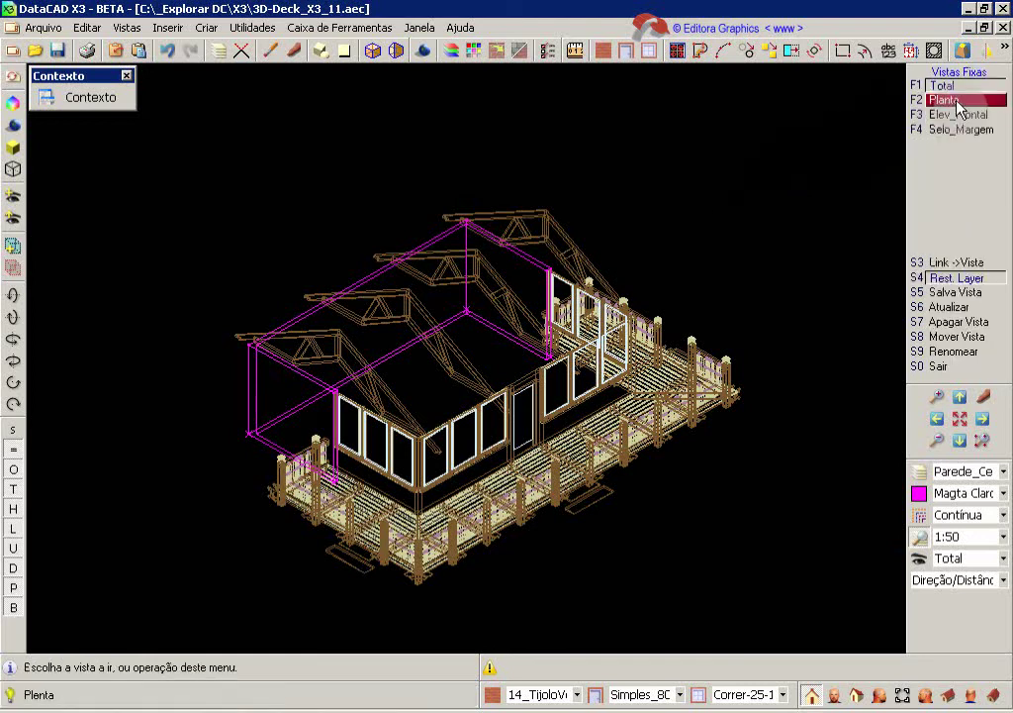
pyautogui.click(957, 101)
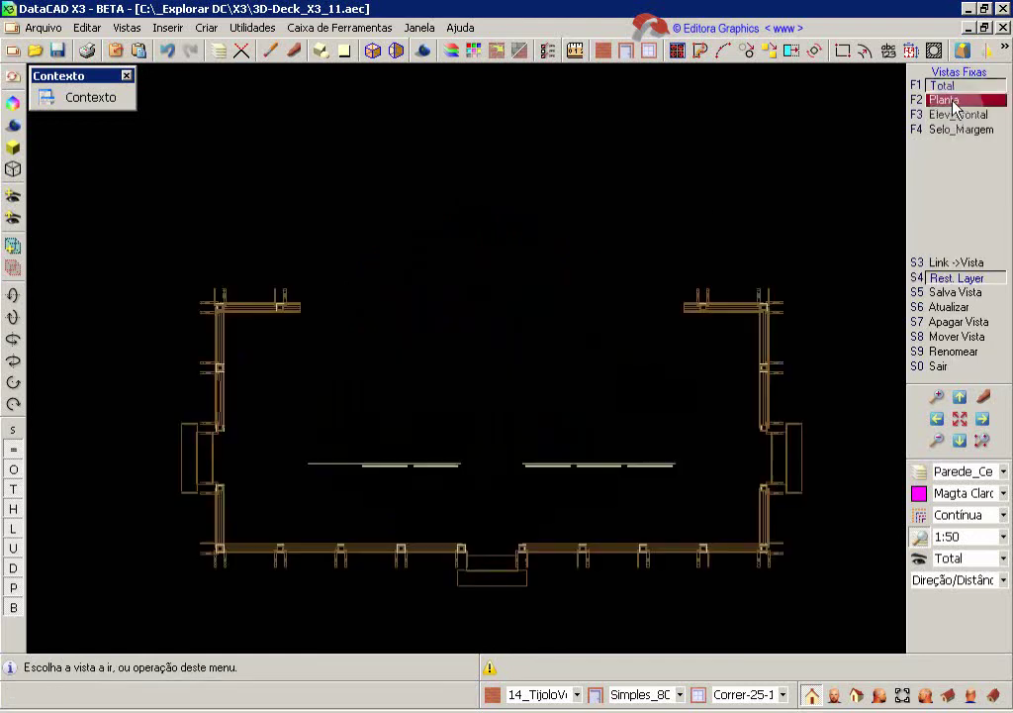
pyautogui.click(957, 116)
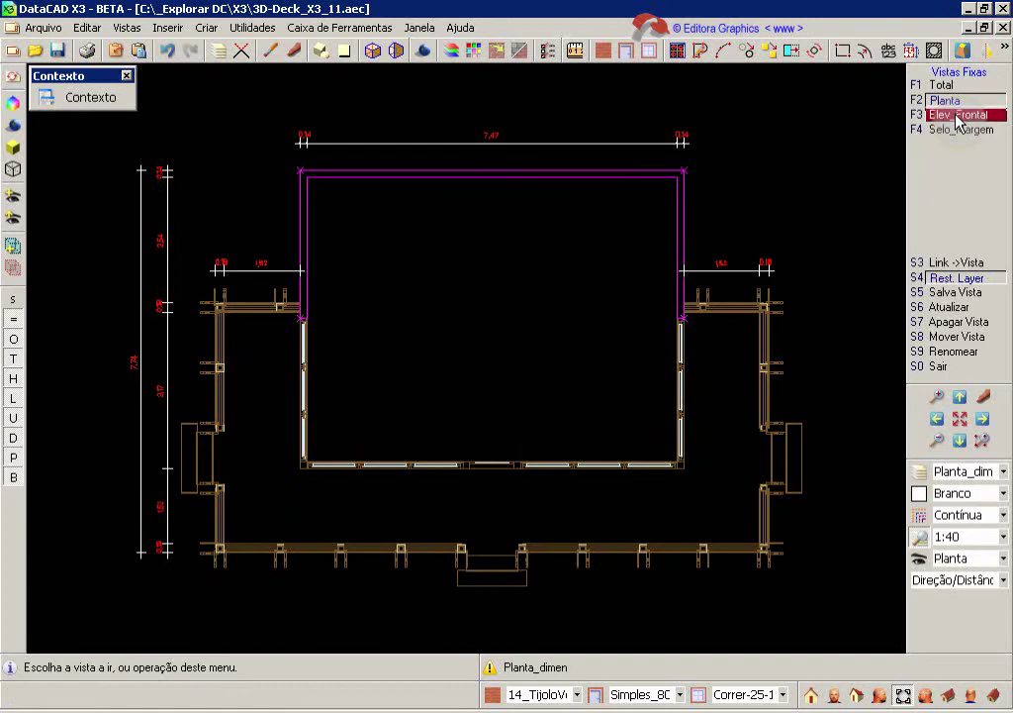
pyautogui.click(957, 130)
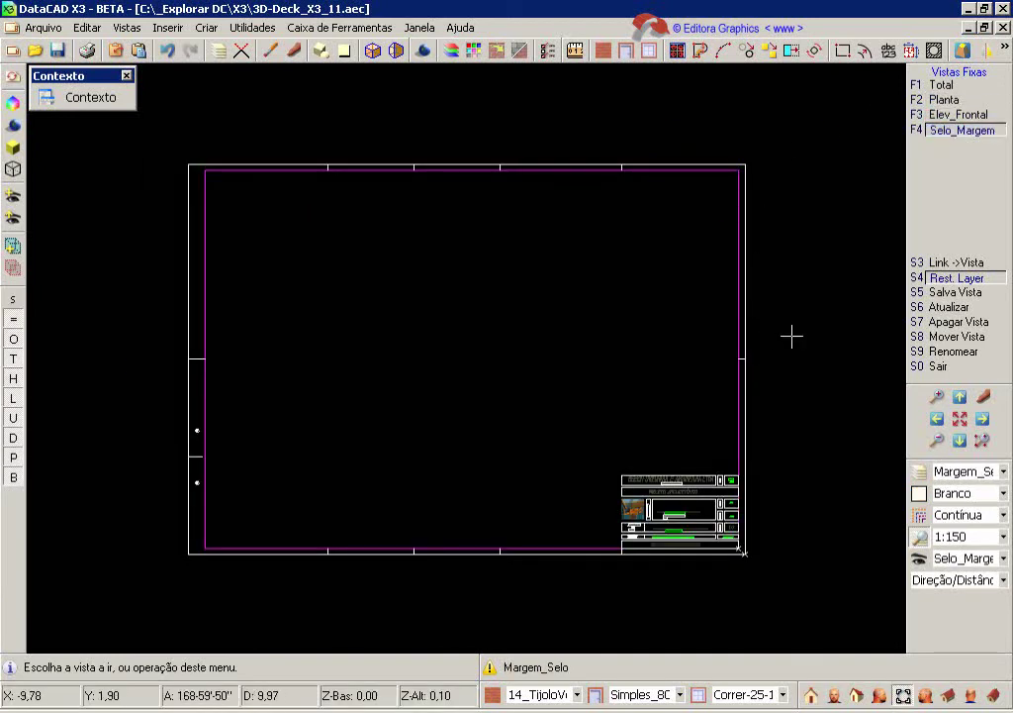
pyautogui.rightClick(803, 301)
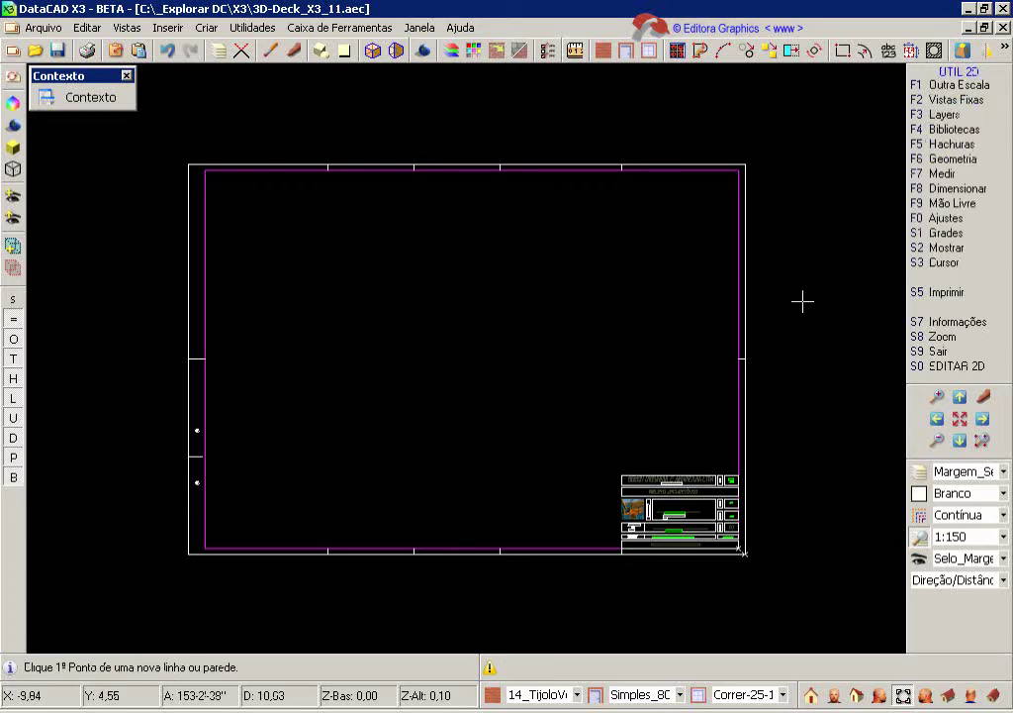
# Start composing print sheet Folha1 in Multi-layout from the saved views, with details linked to their source views (Vinculados)
pyautogui.click(946, 294)
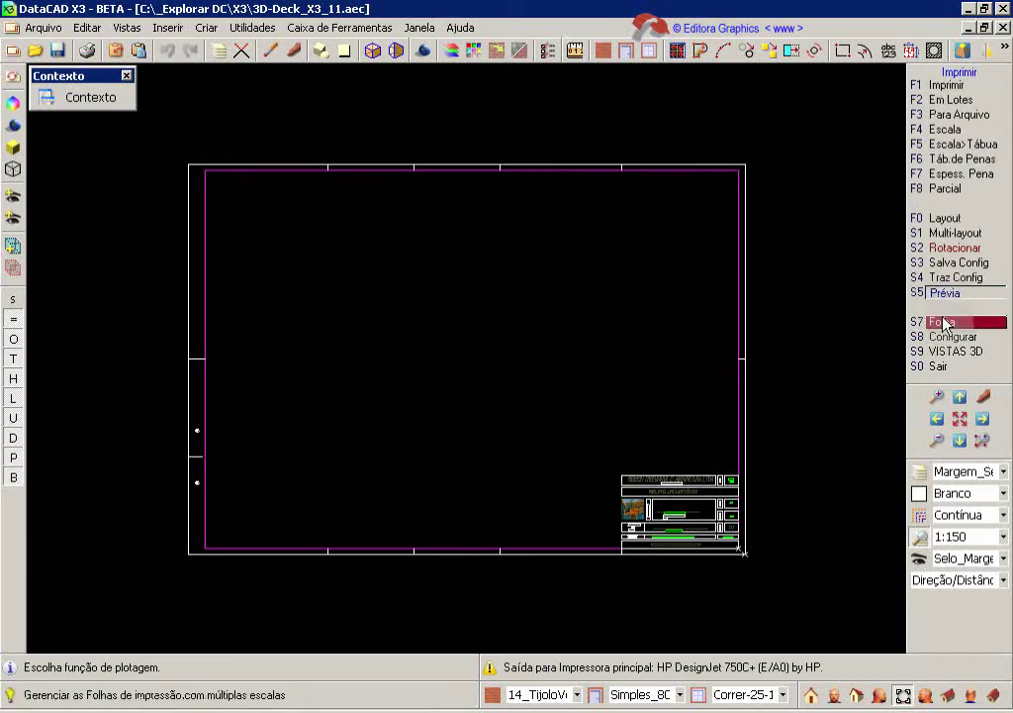
pyautogui.click(946, 325)
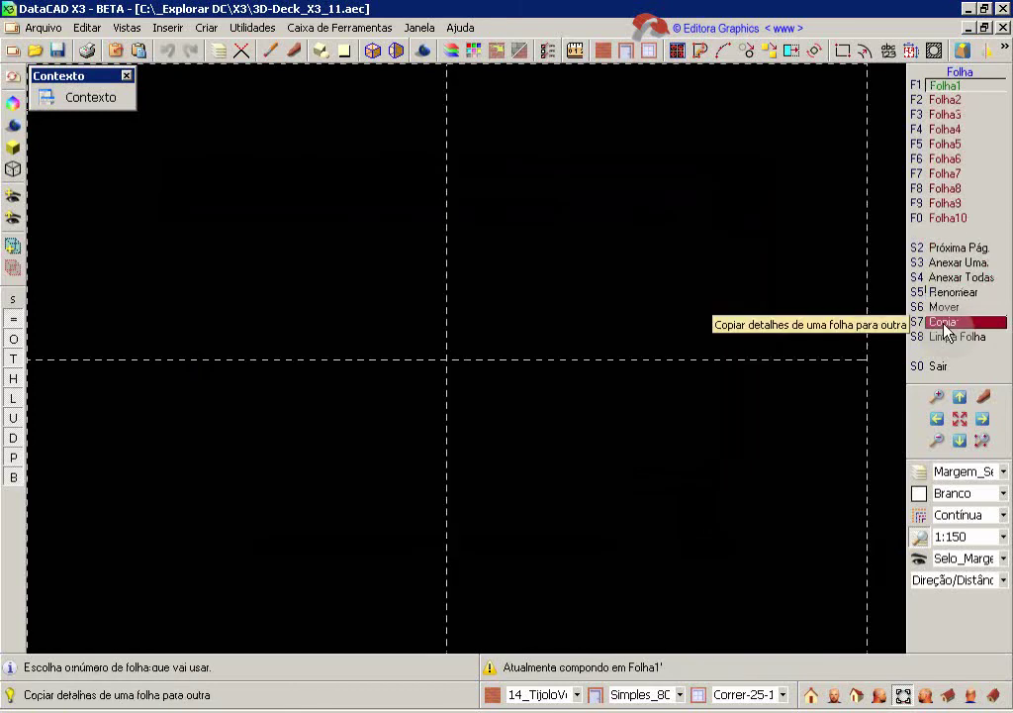
pyautogui.click(941, 100)
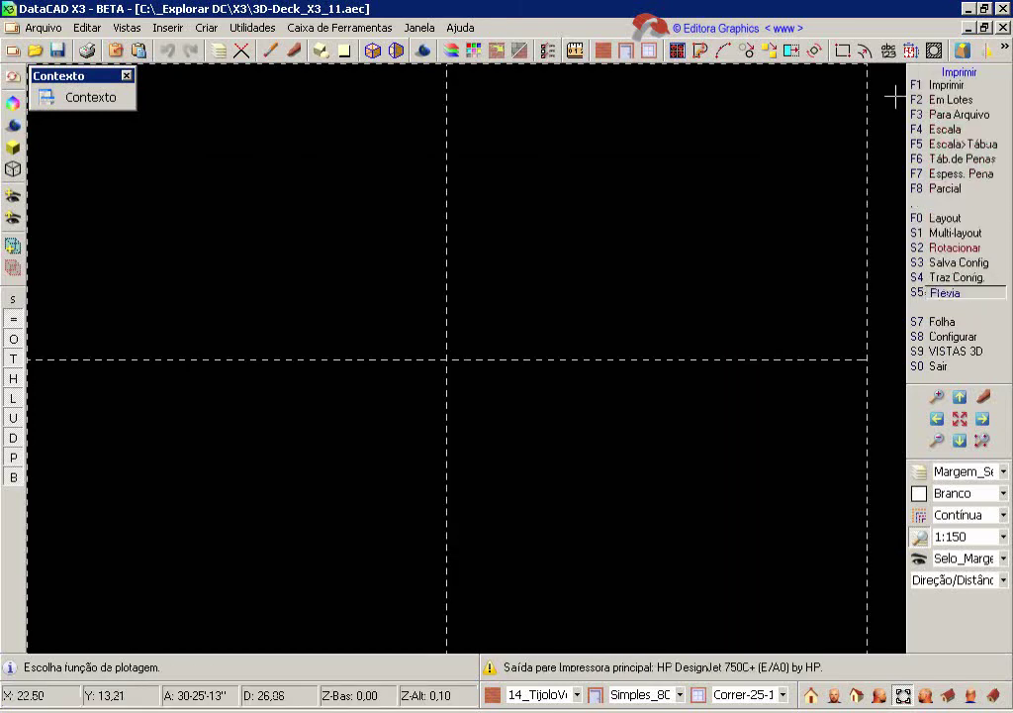
pyautogui.click(960, 235)
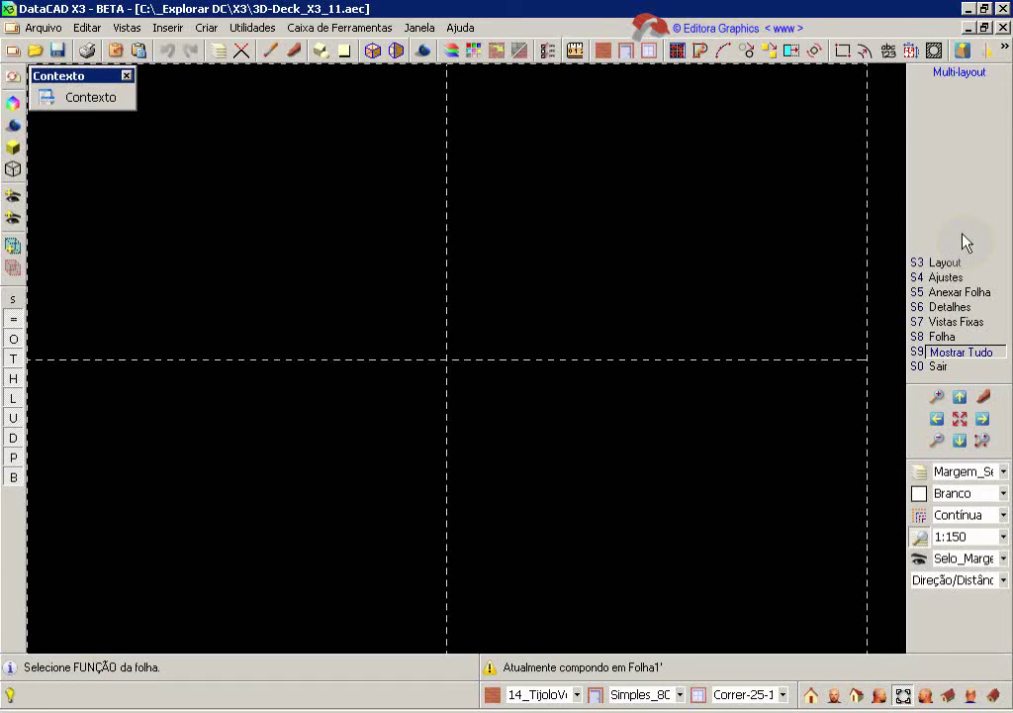
pyautogui.click(948, 323)
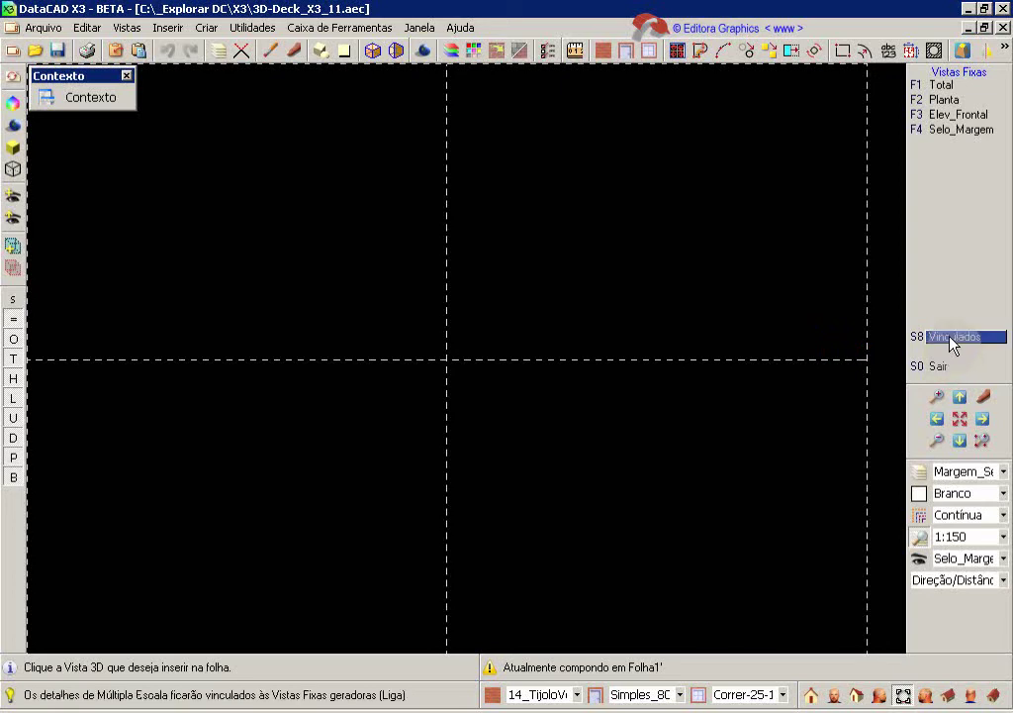
pyautogui.click(949, 338)
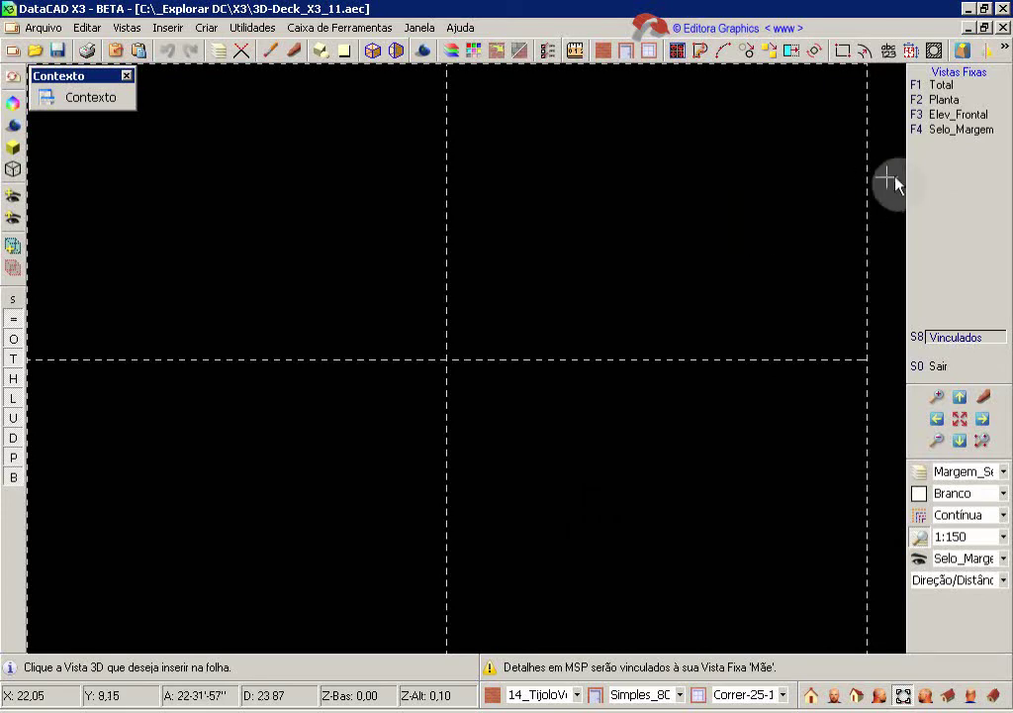
# Insert the Selo_Margem view centred on the sheet, snapping to the sheet divisions (Salta às Div), and keep Selo_Margem as the detail name
pyautogui.click(956, 130)
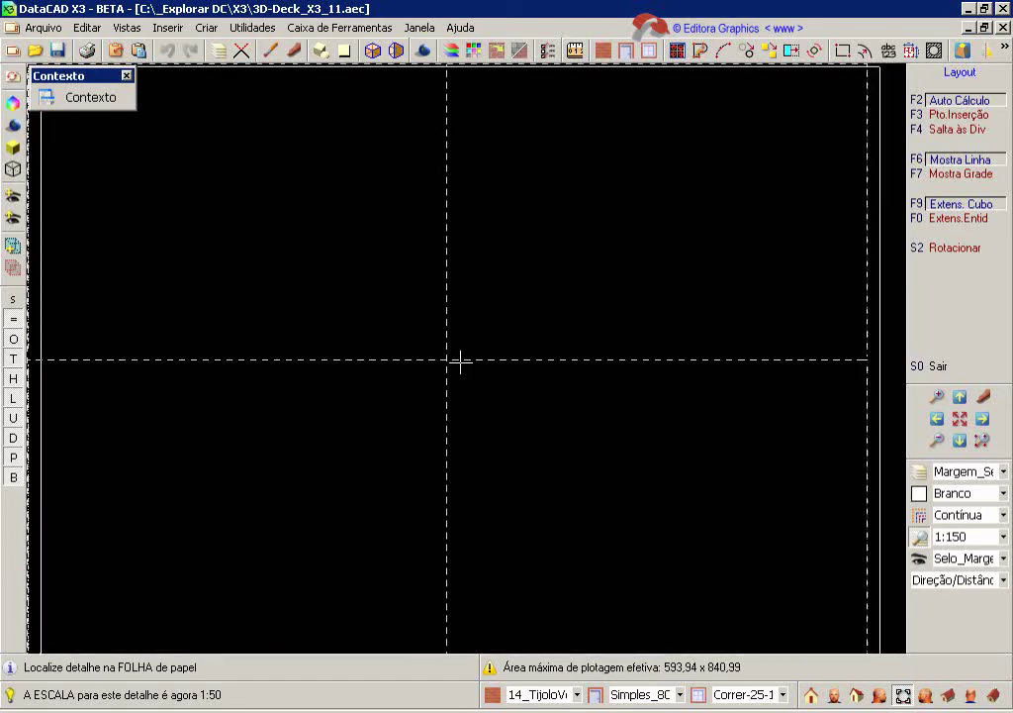
pyautogui.click(447, 359)
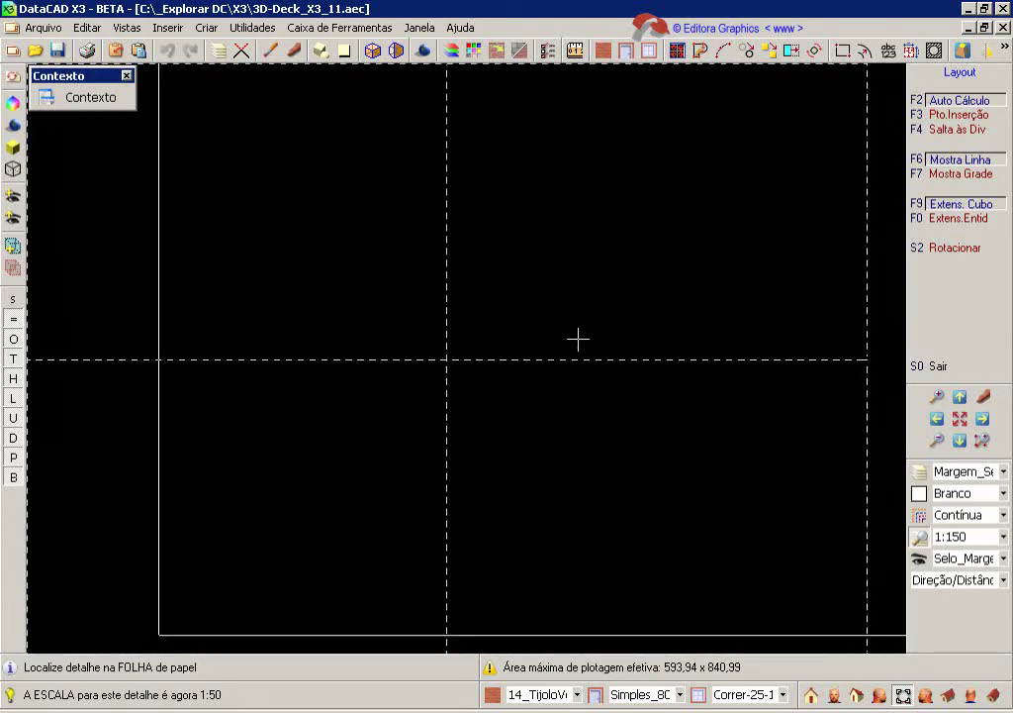
pyautogui.click(954, 132)
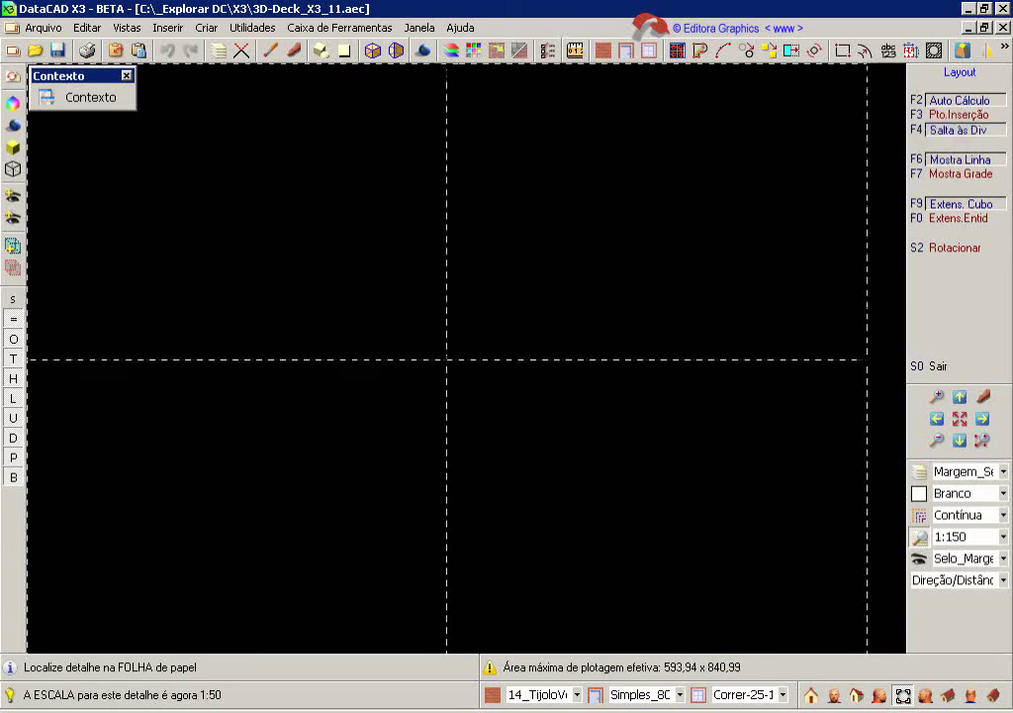
pyautogui.click(349, 338)
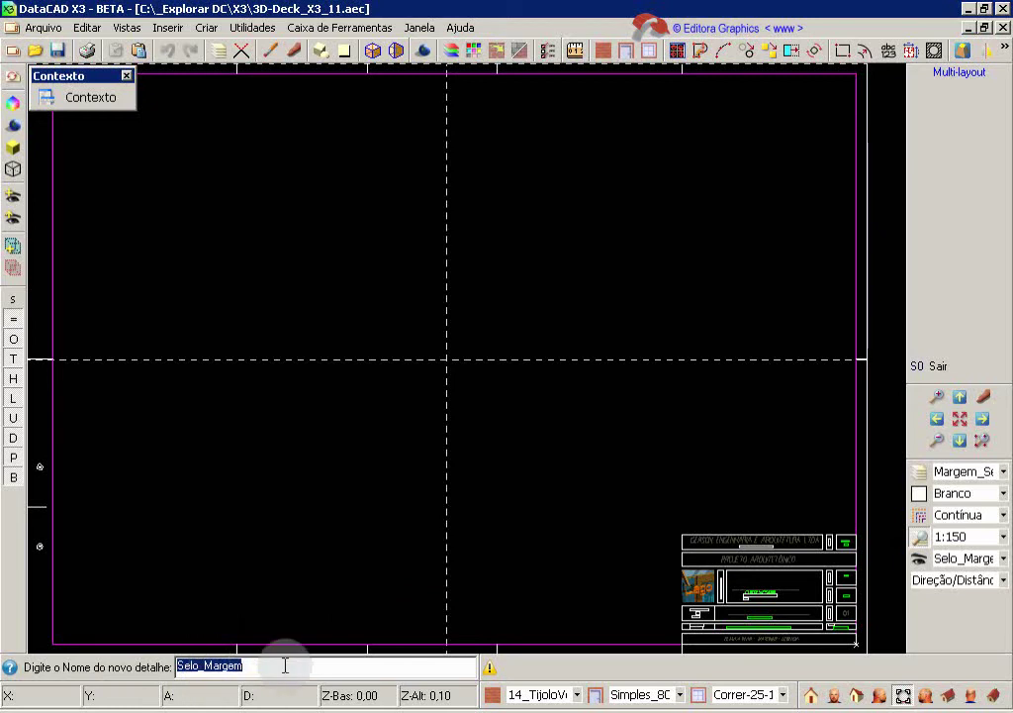
pyautogui.press('Return')
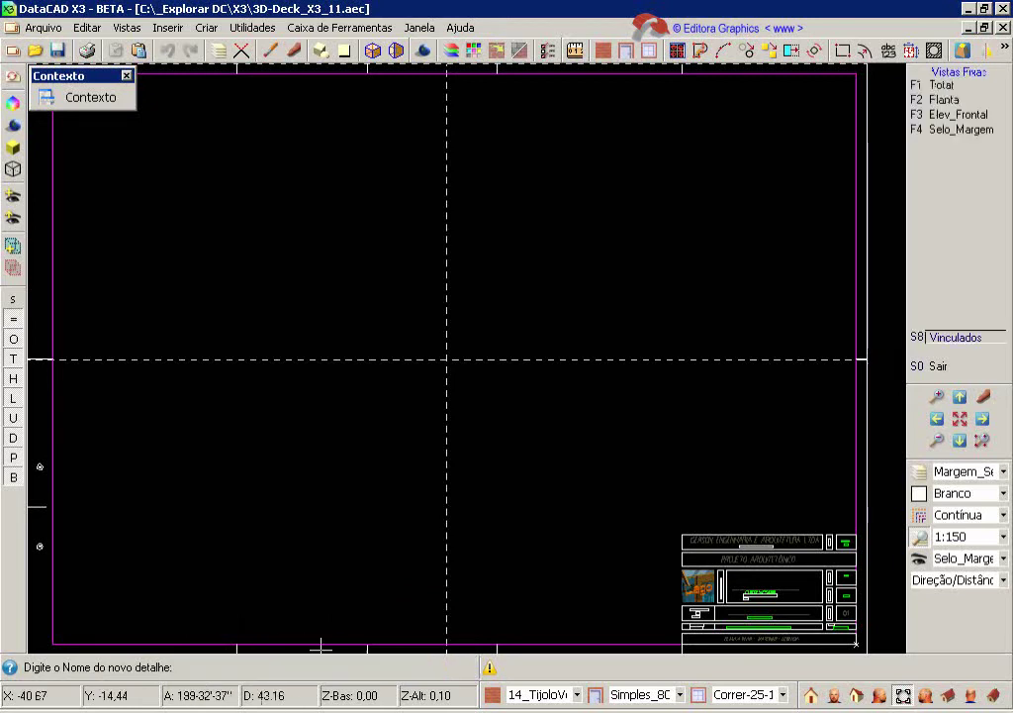
# Insert the Planta view in the sheet's lower-left quadrant with division snapping off, keeping Planta as the detail name
pyautogui.click(942, 100)
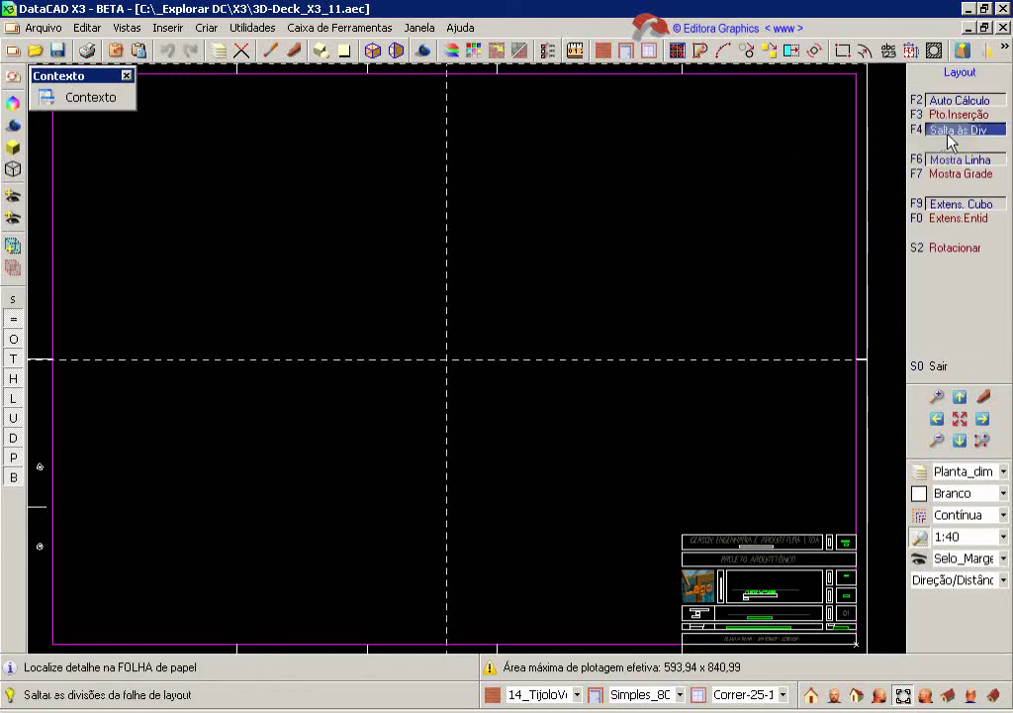
pyautogui.click(958, 135)
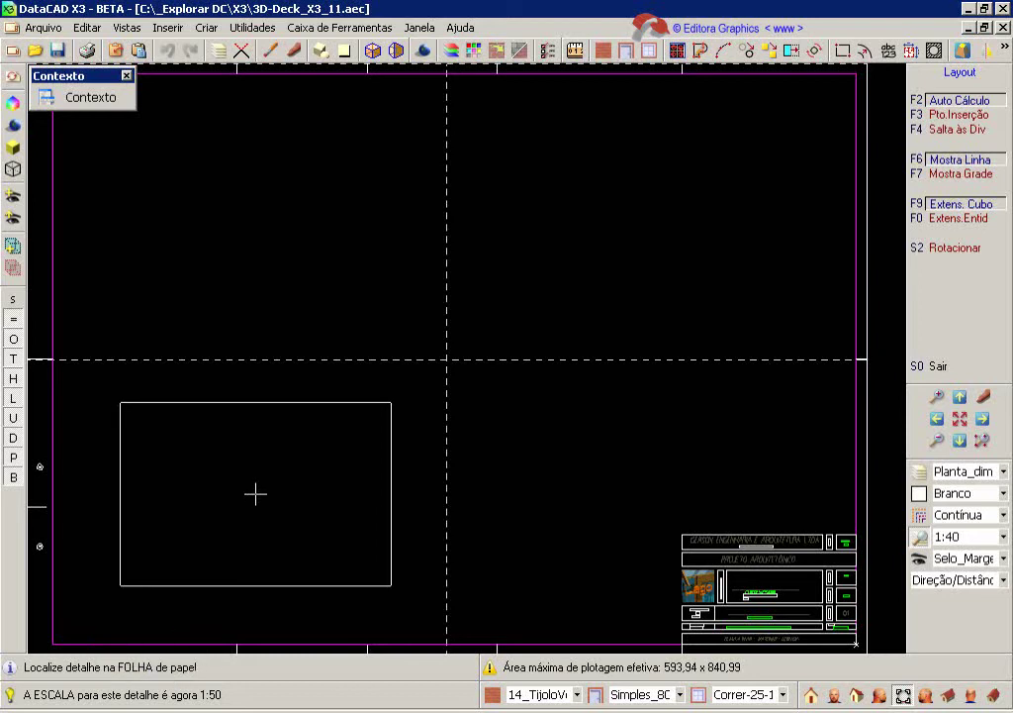
pyautogui.click(255, 493)
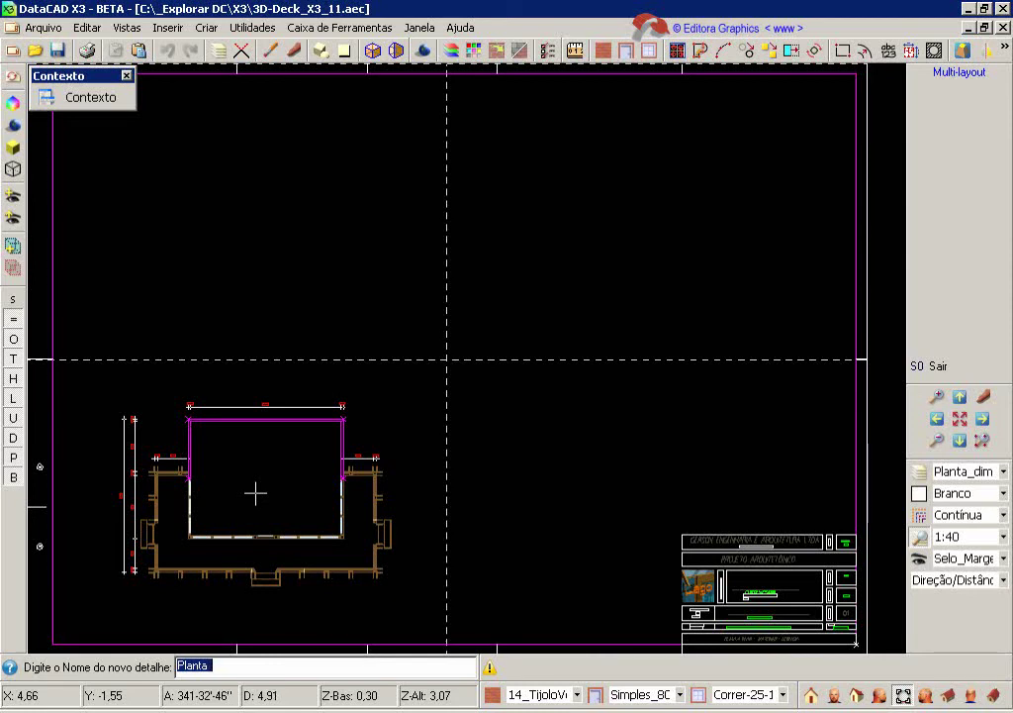
pyautogui.press('Return')
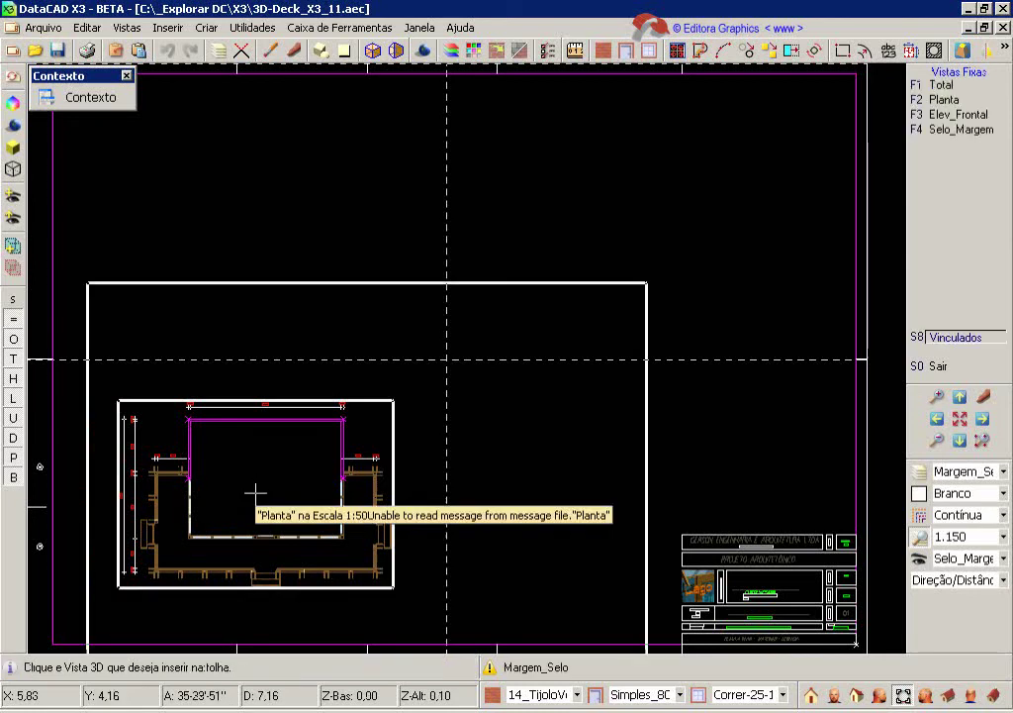
# Insert the Elev_Frontal view on the sheet above the floor plan, keeping Elev_Frontal as the detail name
pyautogui.click(956, 116)
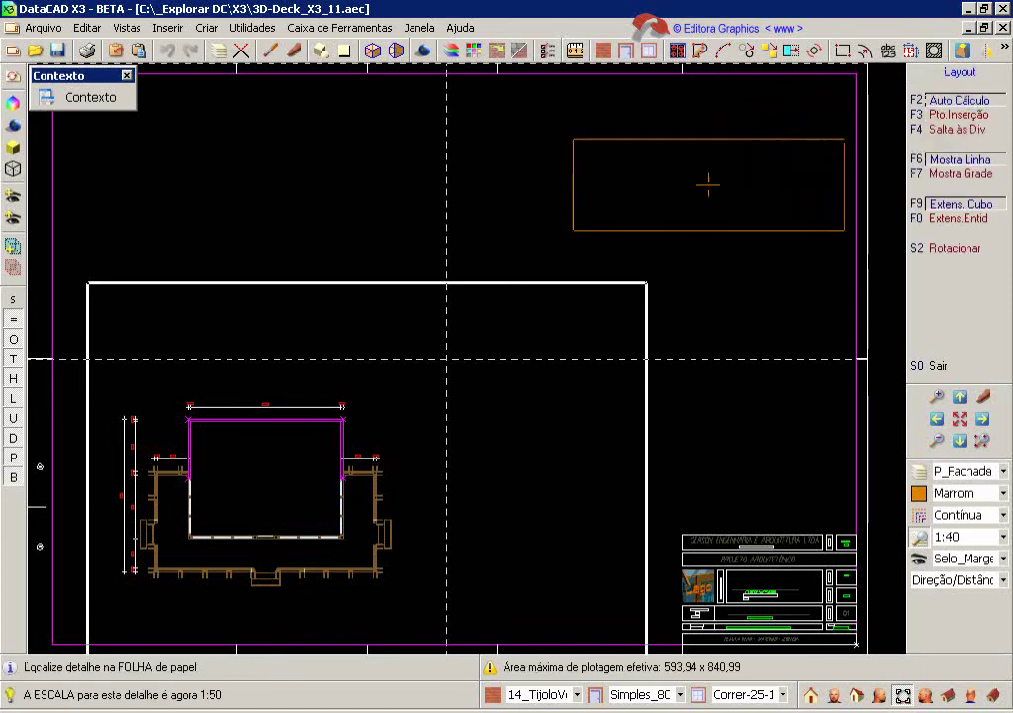
pyautogui.click(258, 242)
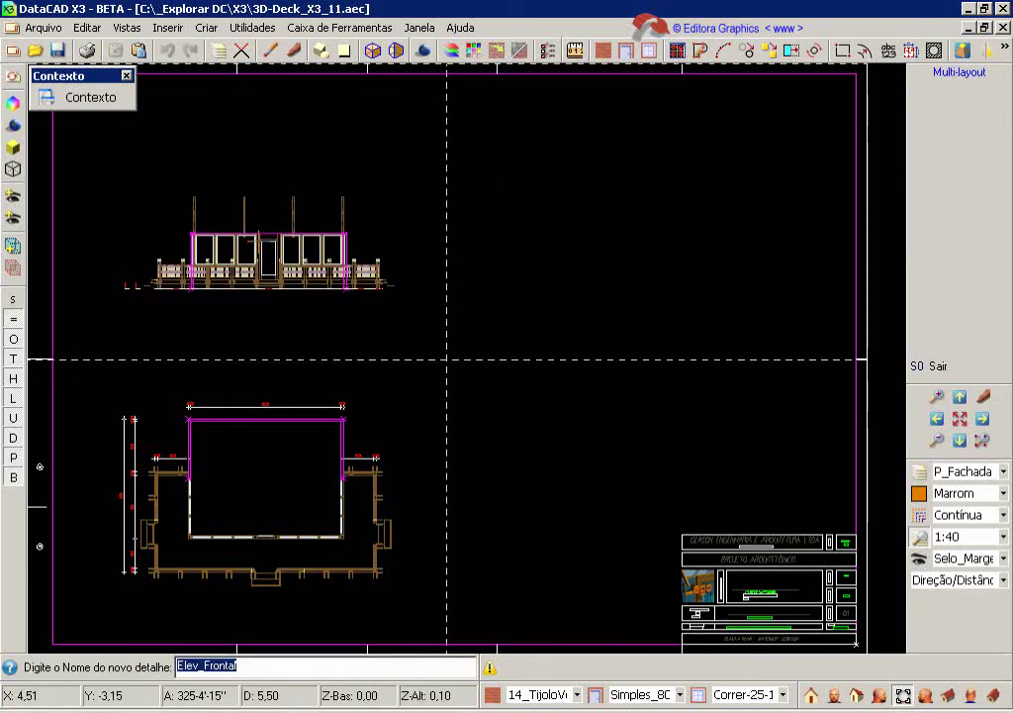
pyautogui.press('Return')
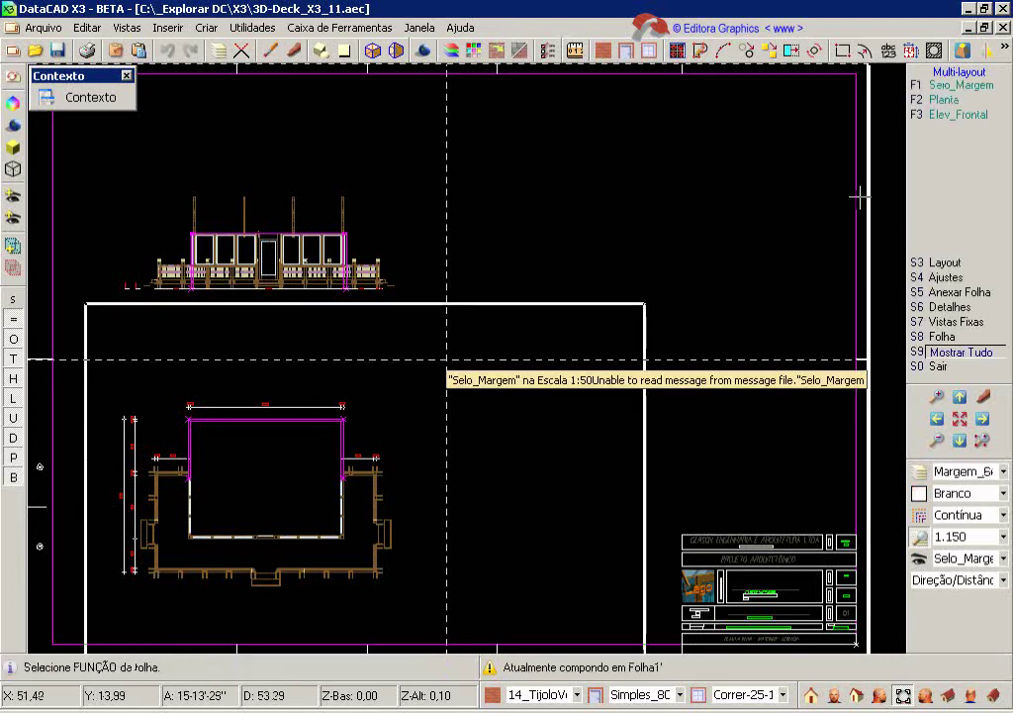
# Preview the sheet's printout, examine the plan dimensions and front elevation up close, and return to the whole page
pyautogui.press('p')
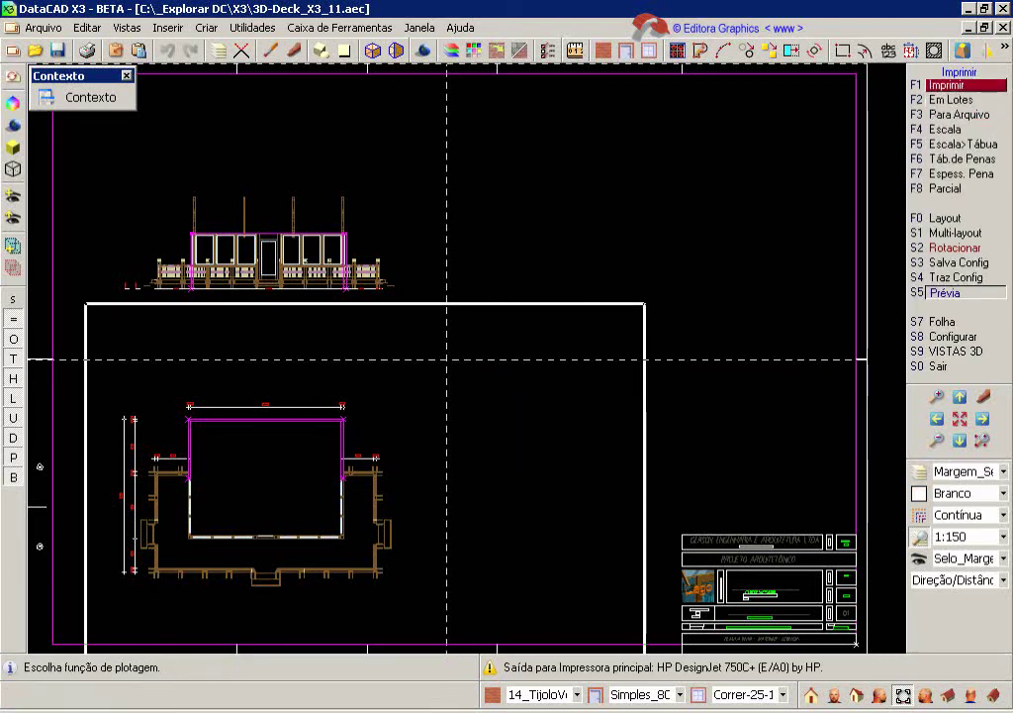
pyautogui.hotkey('shift', 'F5')
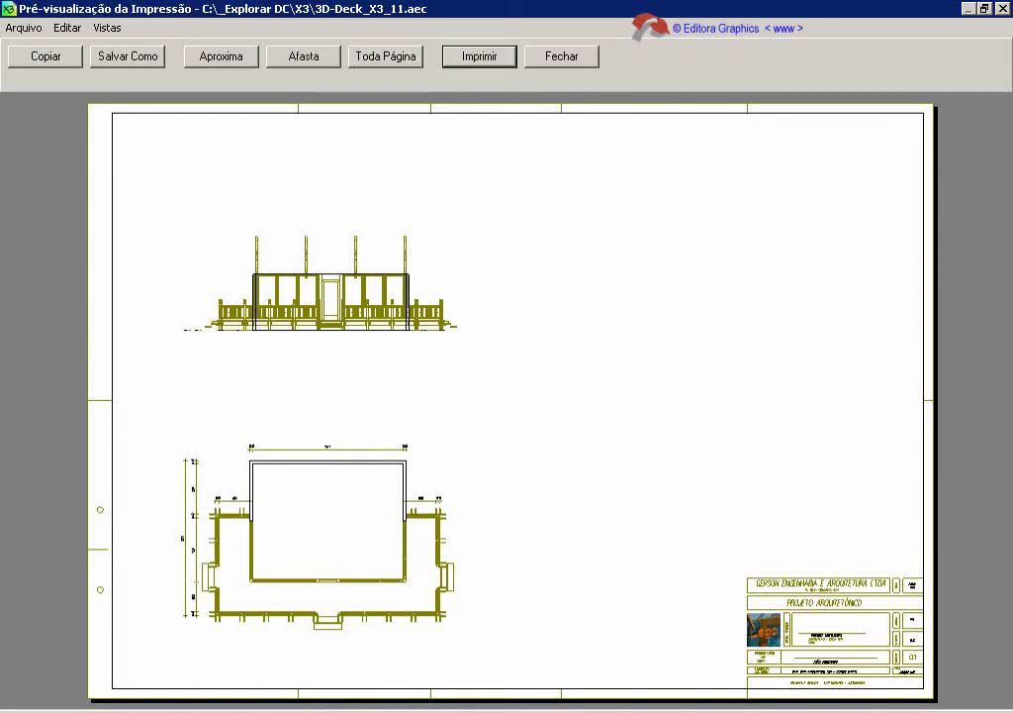
pyautogui.click(233, 488)
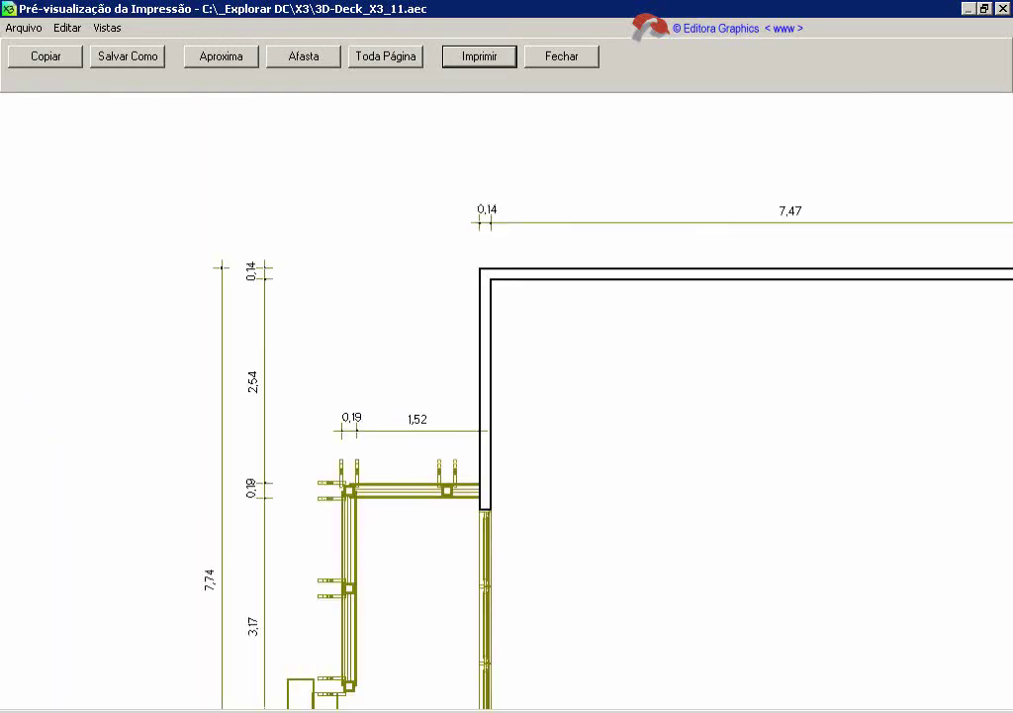
pyautogui.scroll(10, 507, 396)
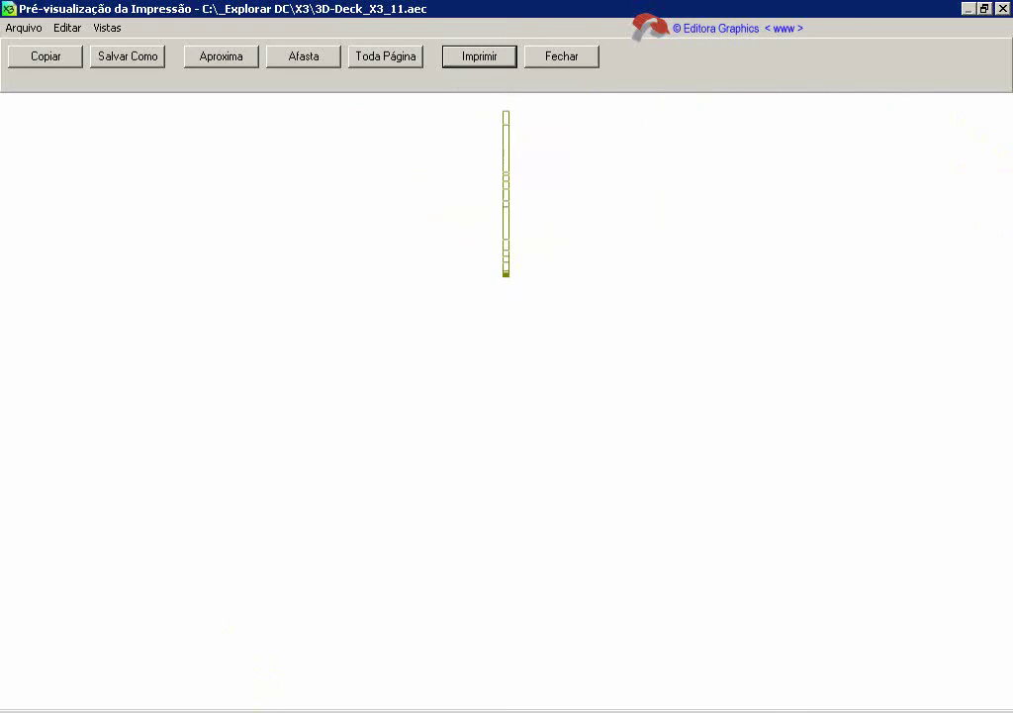
pyautogui.scroll(3, 507, 396)
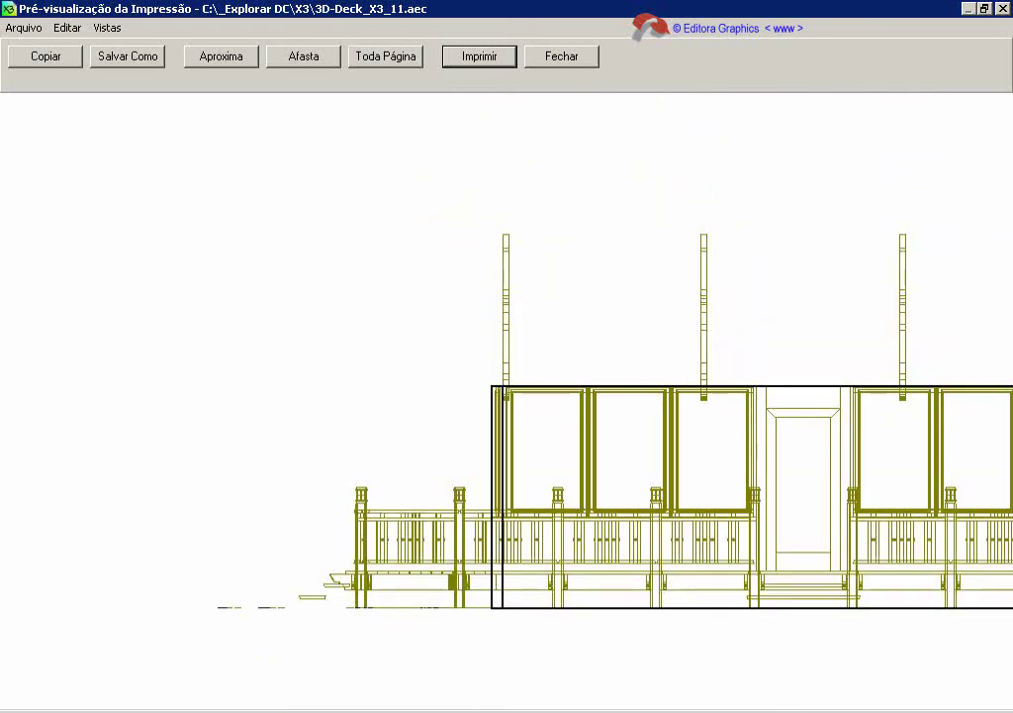
pyautogui.hscroll(5, 507, 396)
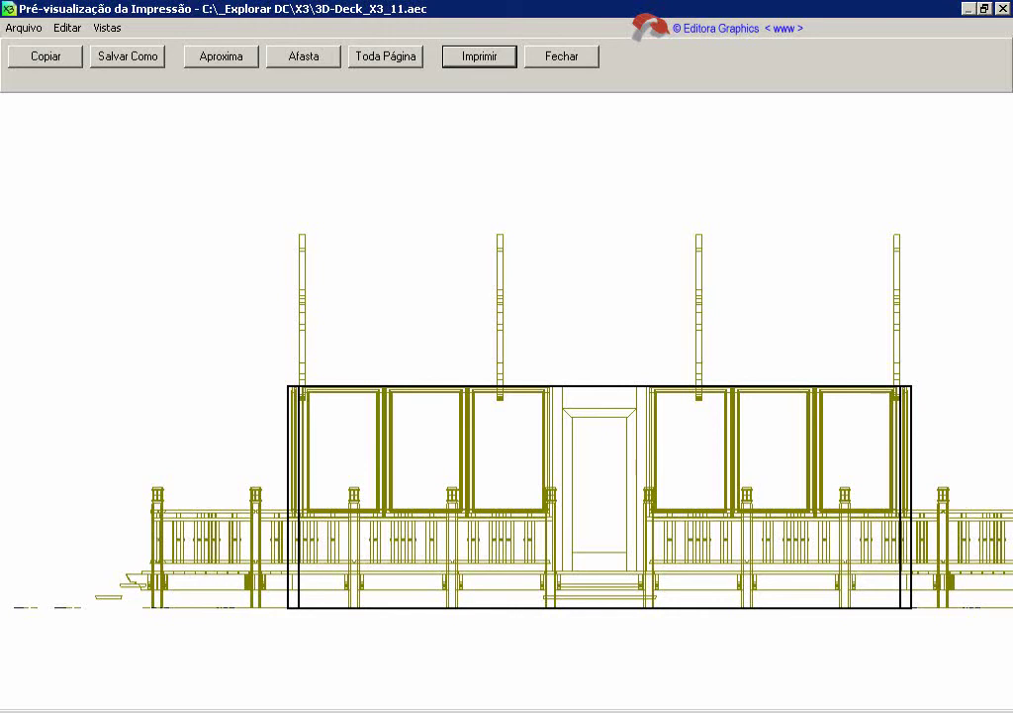
pyautogui.click(385, 55)
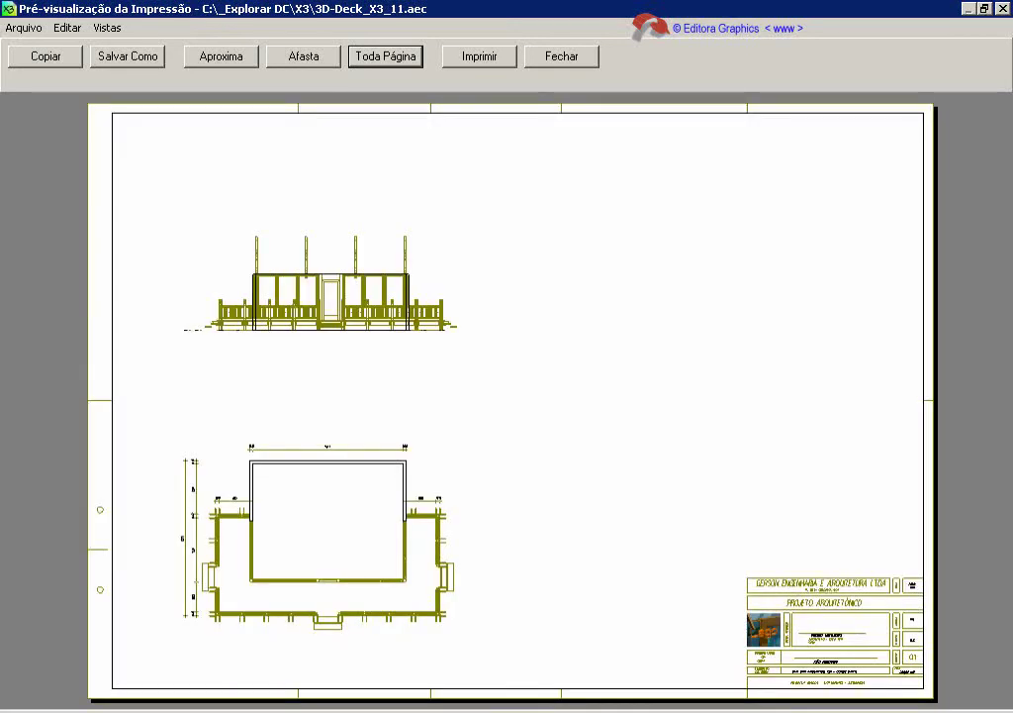
# Leave the print preview and add a layer named X_Ref_Elevacao, making it the current layer
pyautogui.press('Escape')
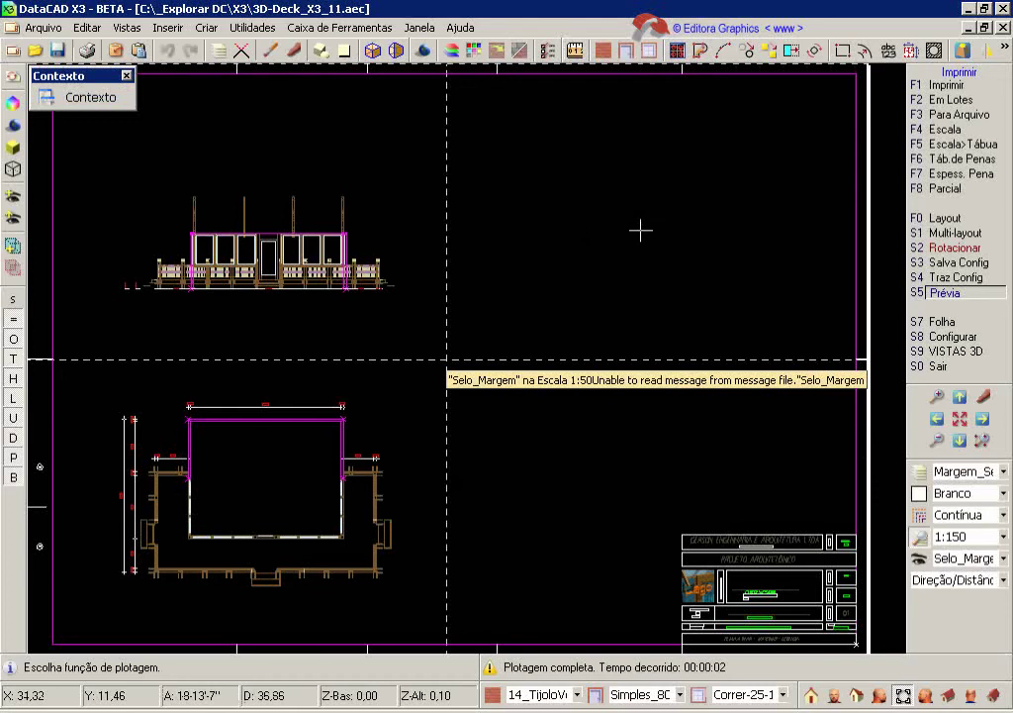
pyautogui.rightClick(695, 236)
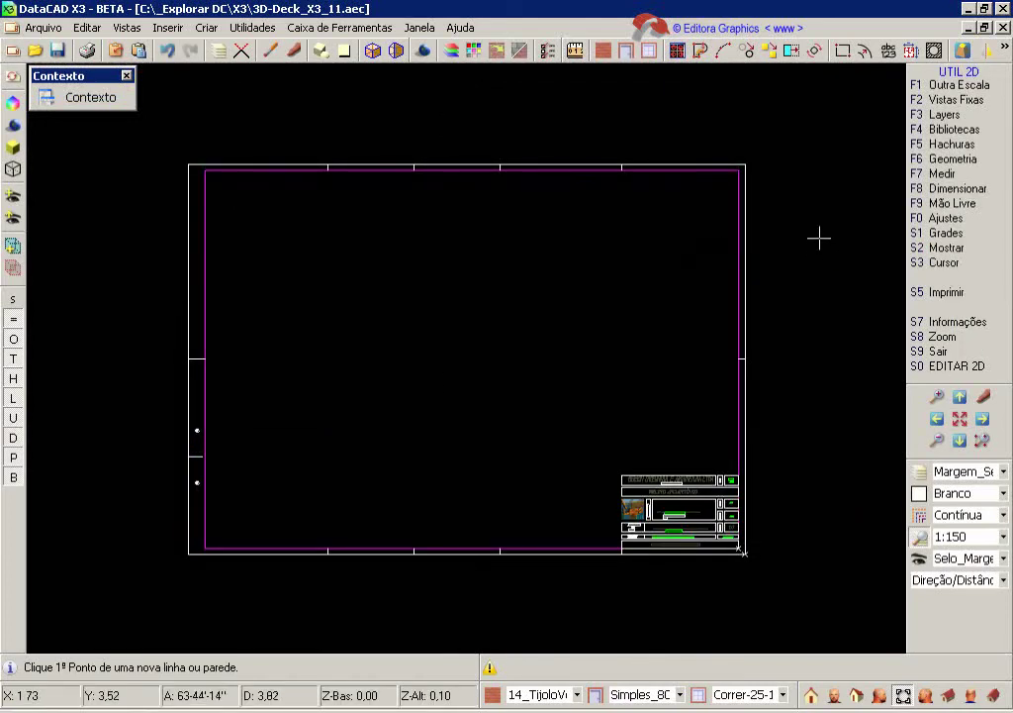
pyautogui.click(922, 479)
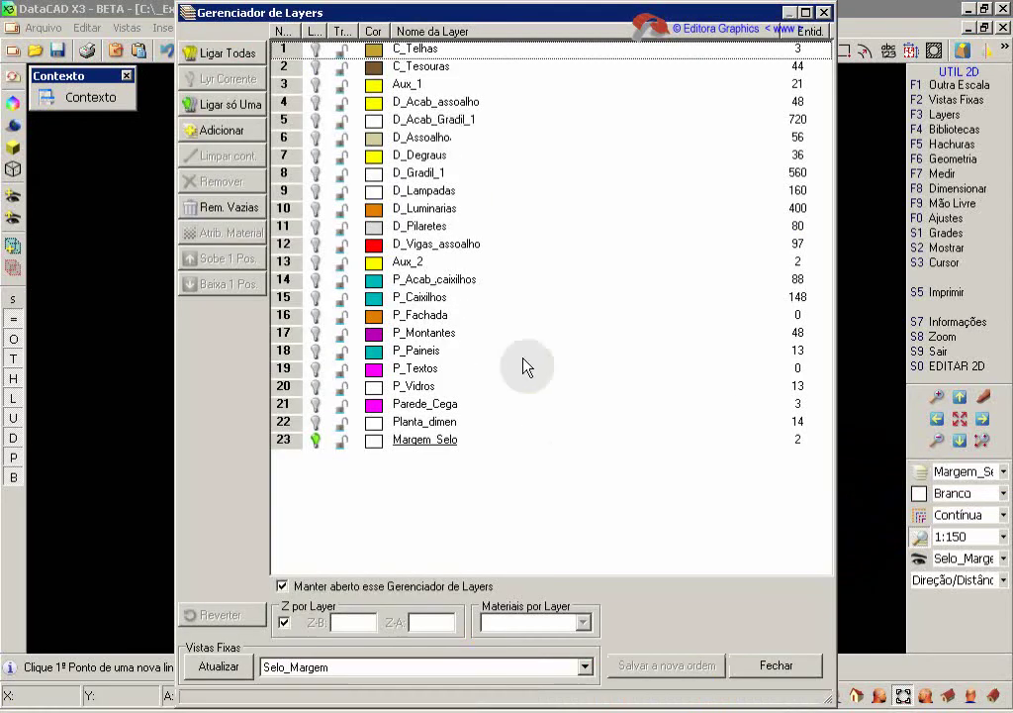
pyautogui.click(431, 443)
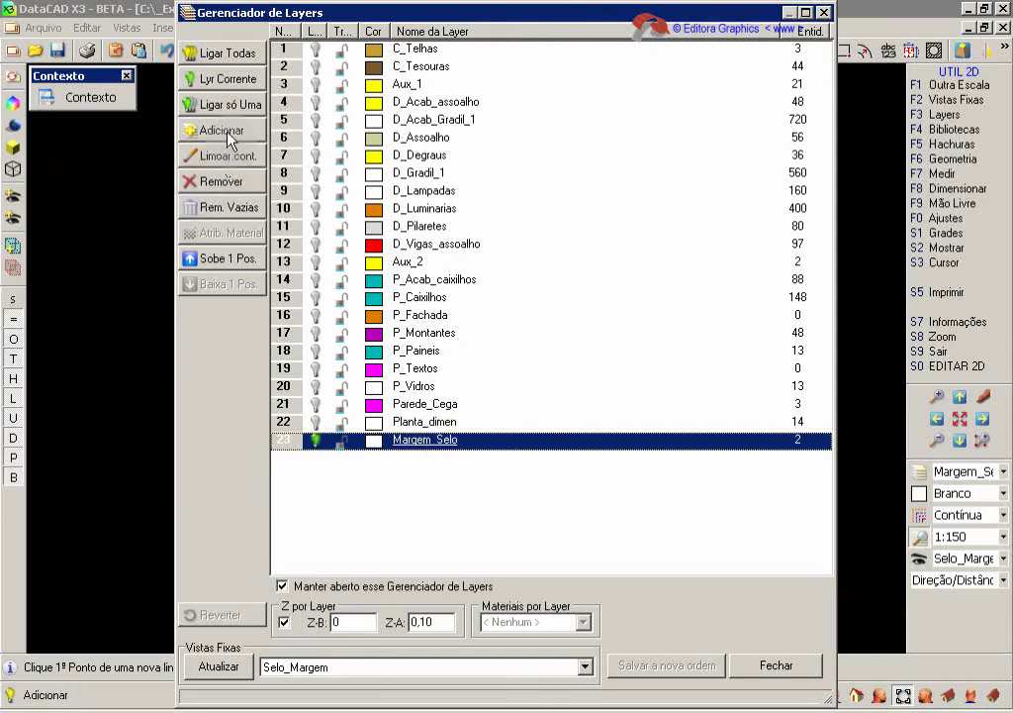
pyautogui.click(229, 138)
pyautogui.click(461, 391)
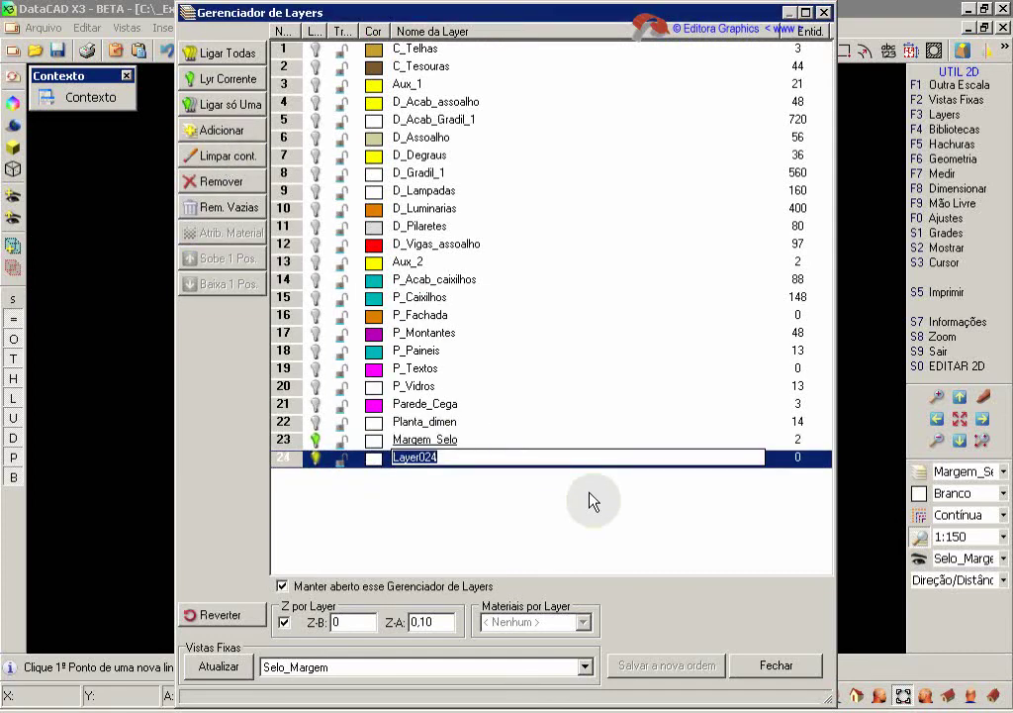
pyautogui.write('X_Ref_Eleva')
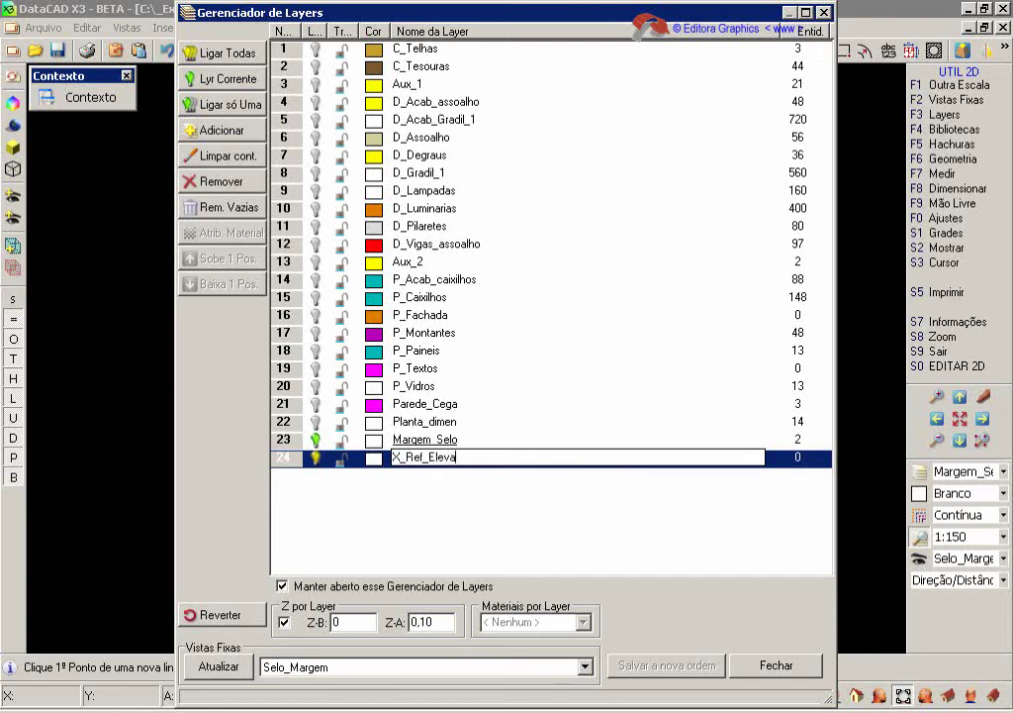
pyautogui.write('cao')
pyautogui.press('Return')
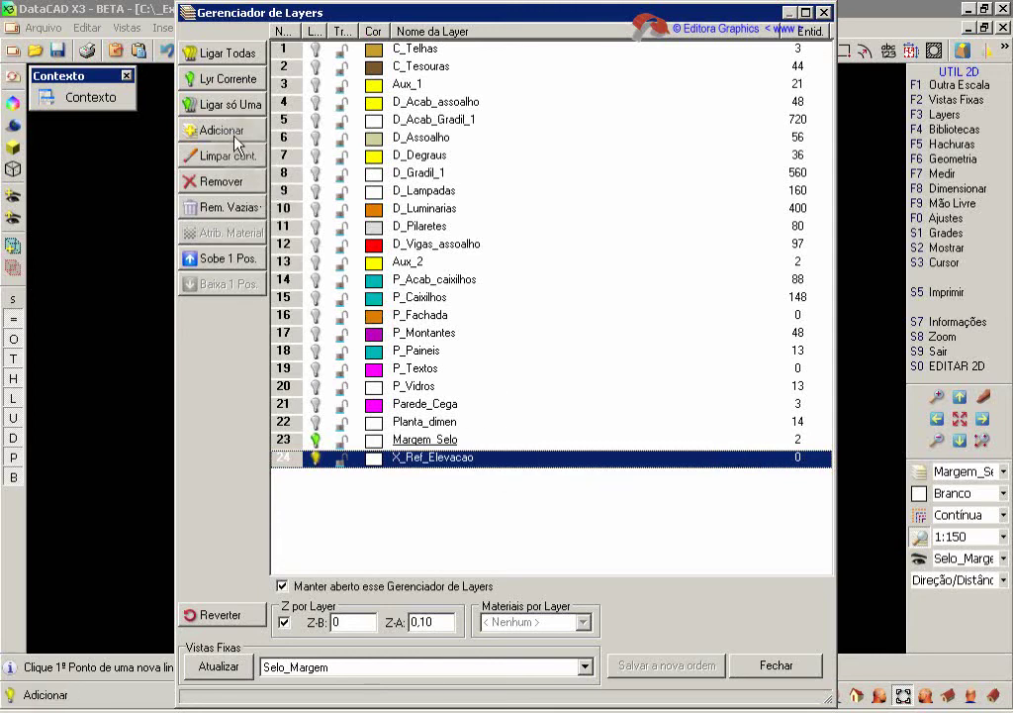
pyautogui.click(220, 79)
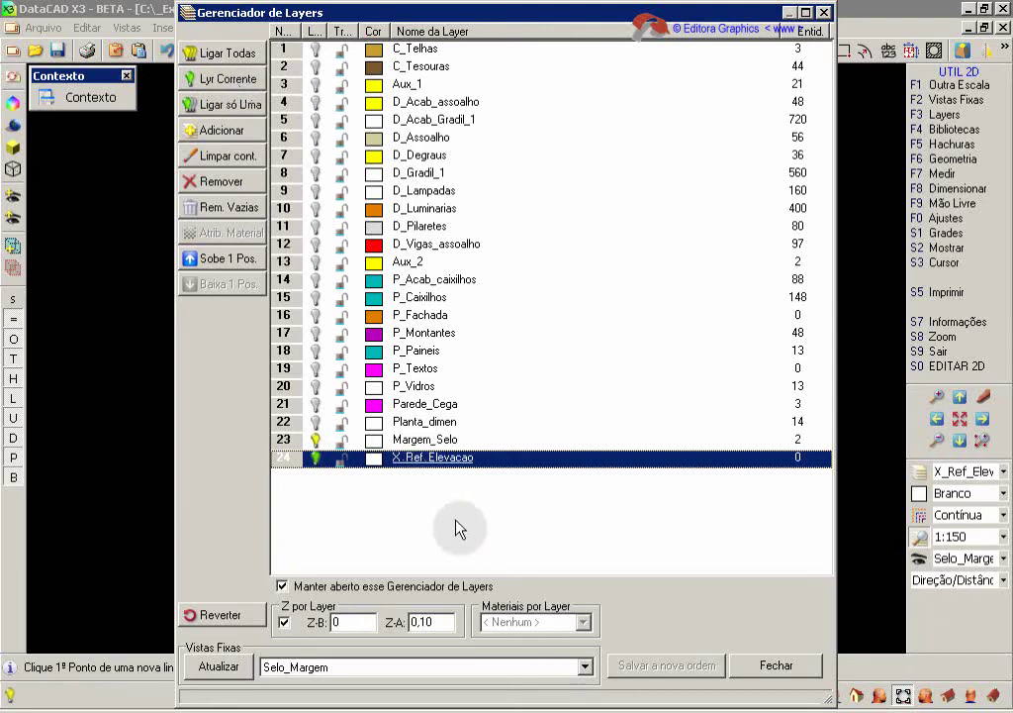
pyautogui.click(782, 671)
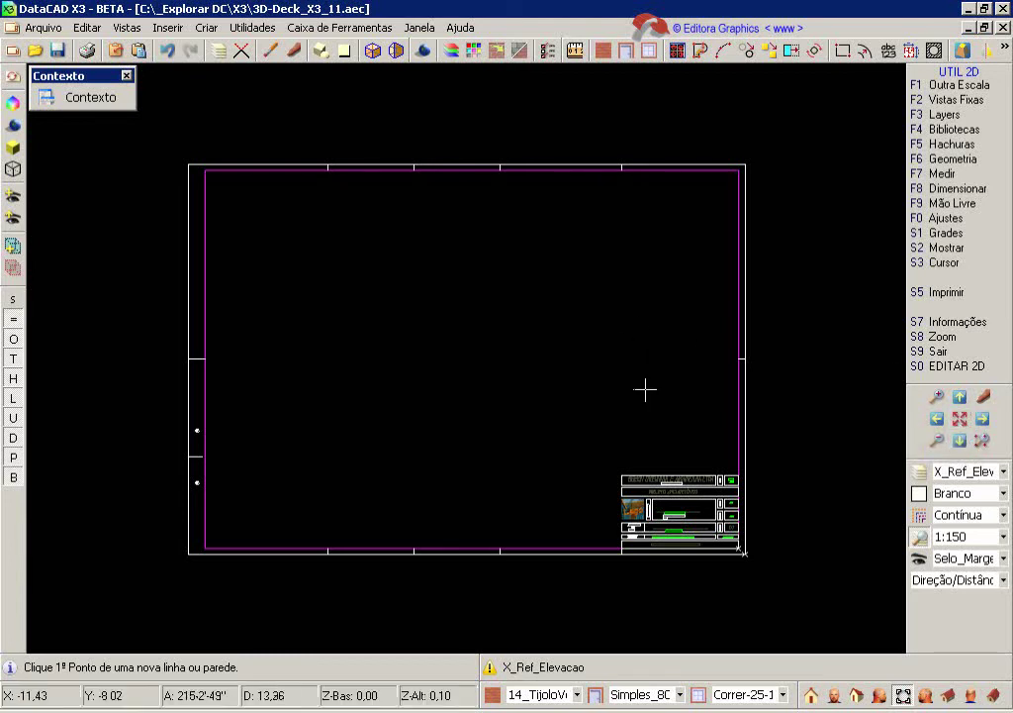
# Insert an auto-reference (X-Ref) of the drawing into itself, placing it just above the existing sheet border
pyautogui.scroll(-1, 644, 389)
pyautogui.moveTo(644, 389)
pyautogui.mouseDown(button='middle')
pyautogui.moveTo(568, 510)
pyautogui.moveTo(565, 450)
pyautogui.mouseUp(button='middle')
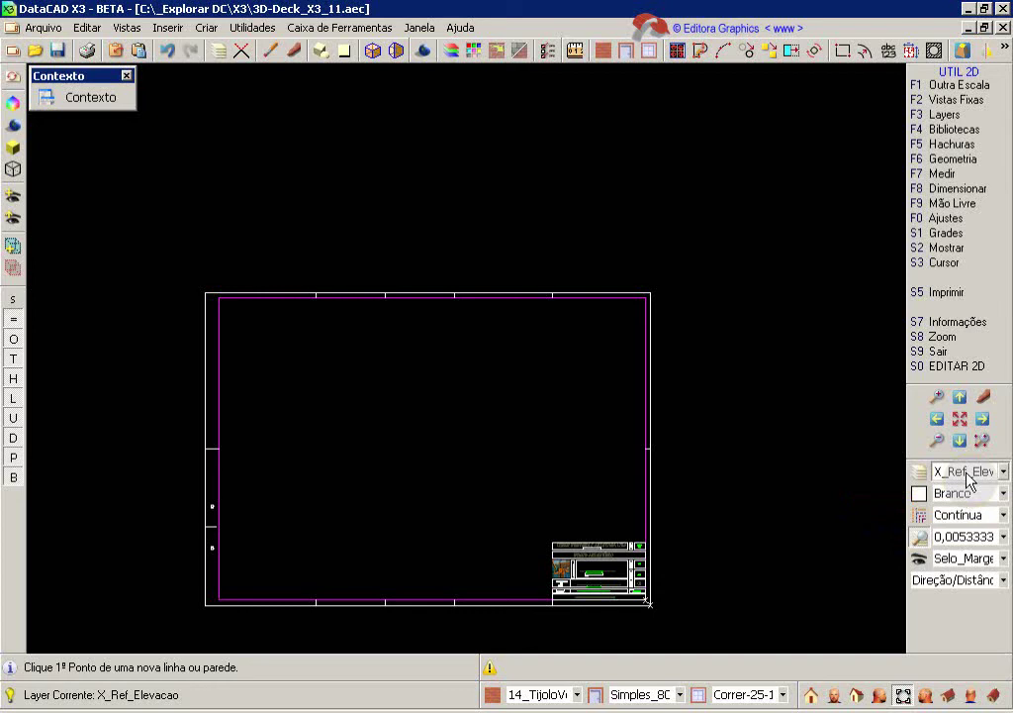
pyautogui.click(170, 29)
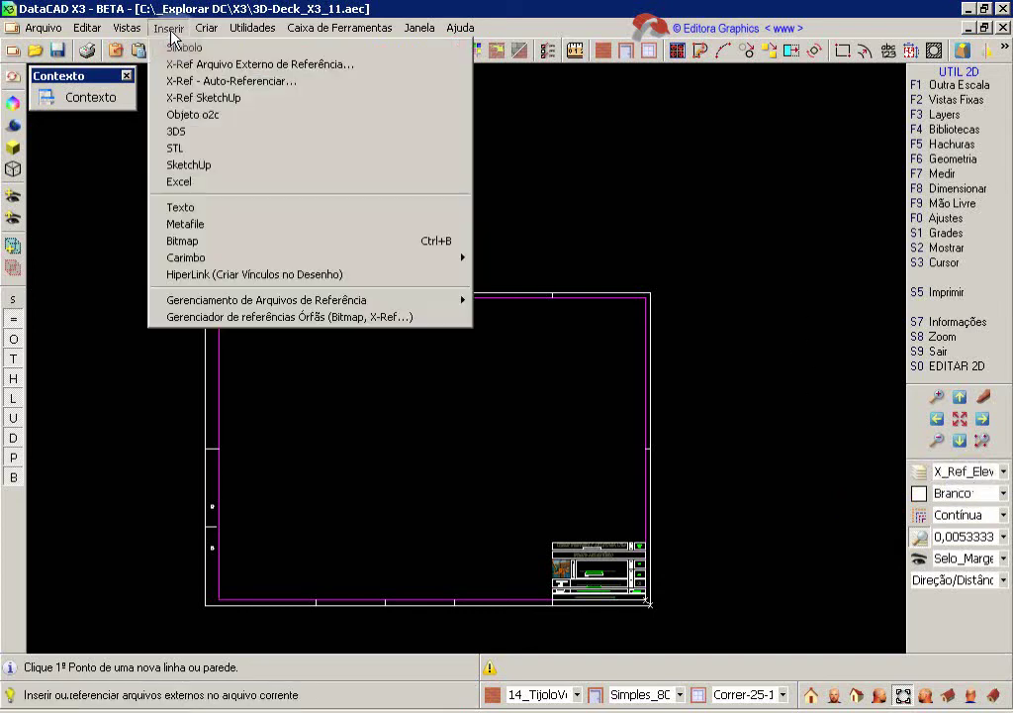
pyautogui.click(213, 87)
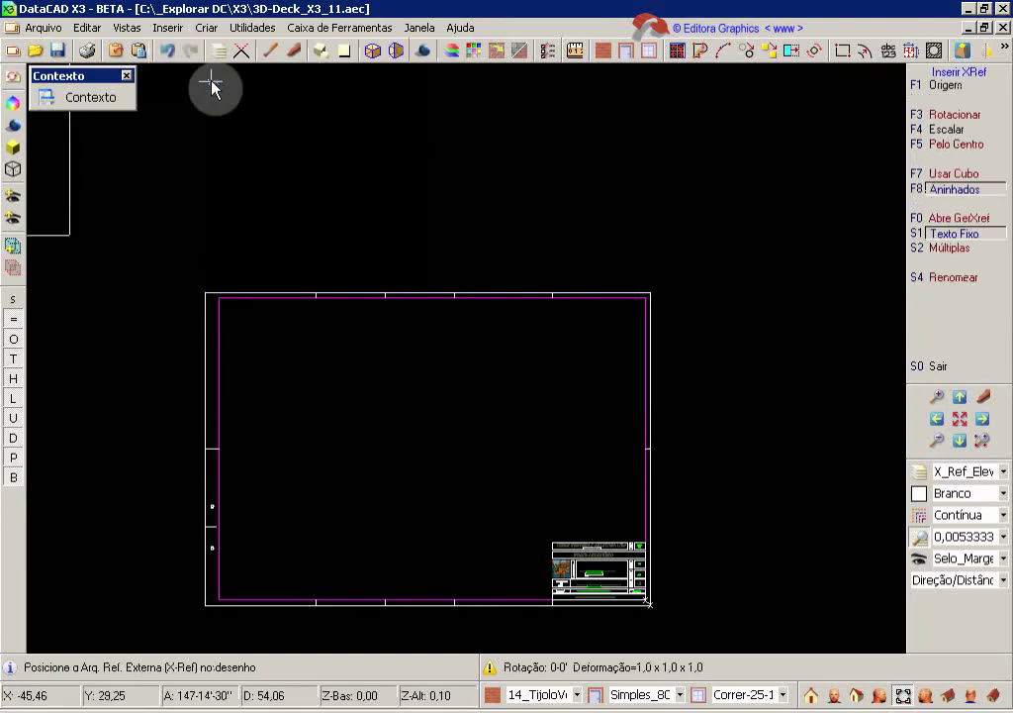
pyautogui.scroll(-2, 755, 148)
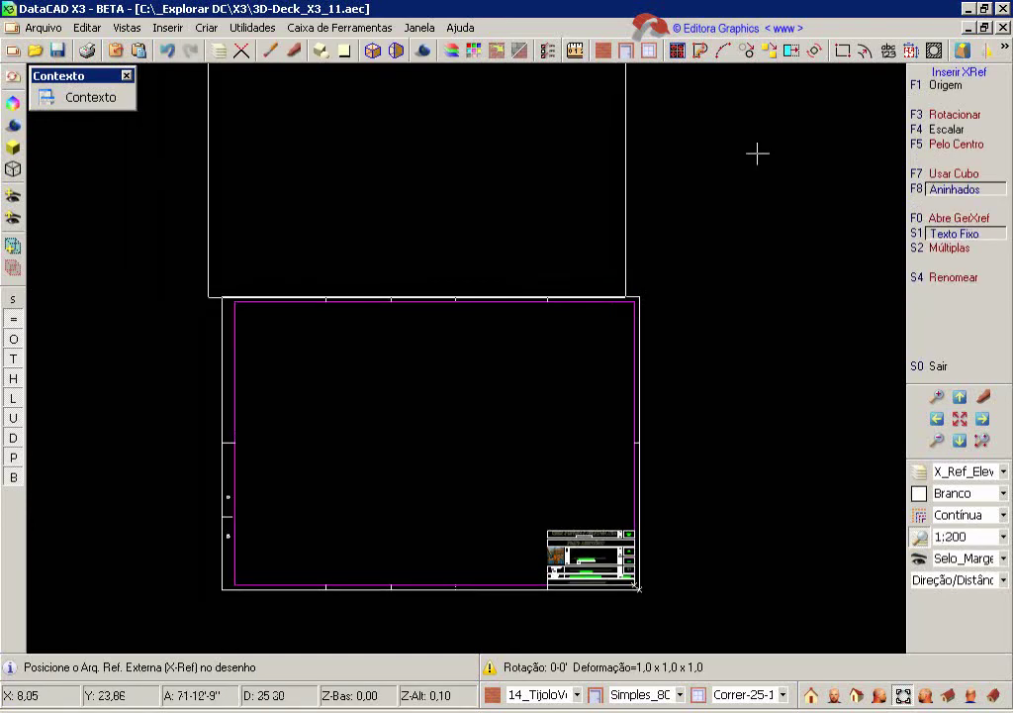
pyautogui.click(711, 191)
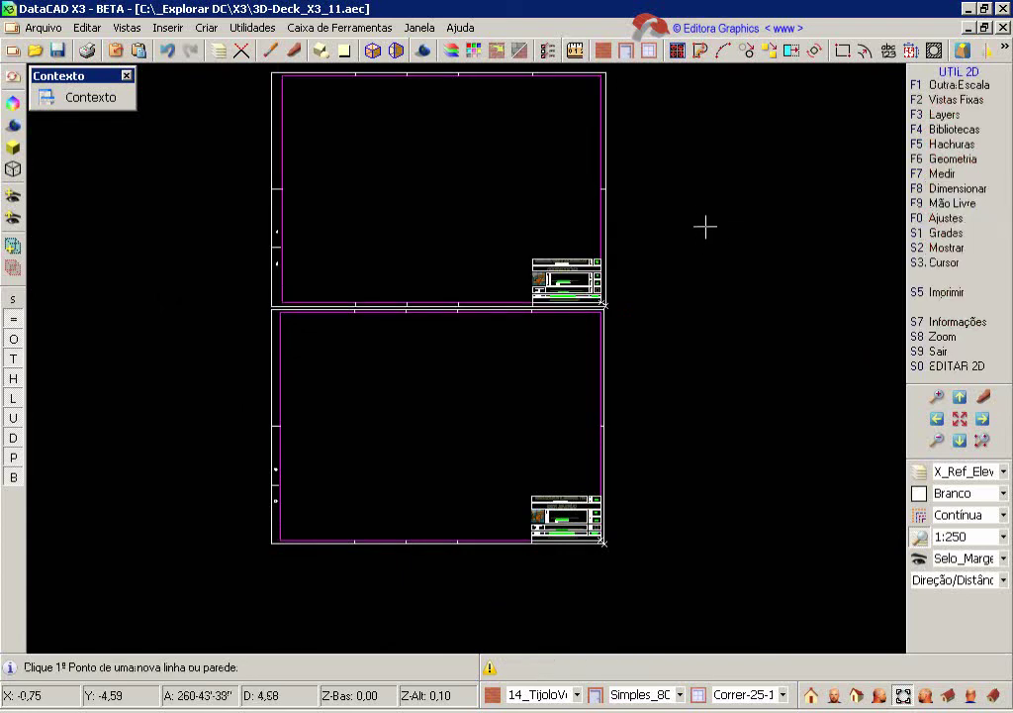
# Identify the original sheet border and title block symbols, as well as the inserted X-Ref above them
pyautogui.hotkey('shift', 'F10')
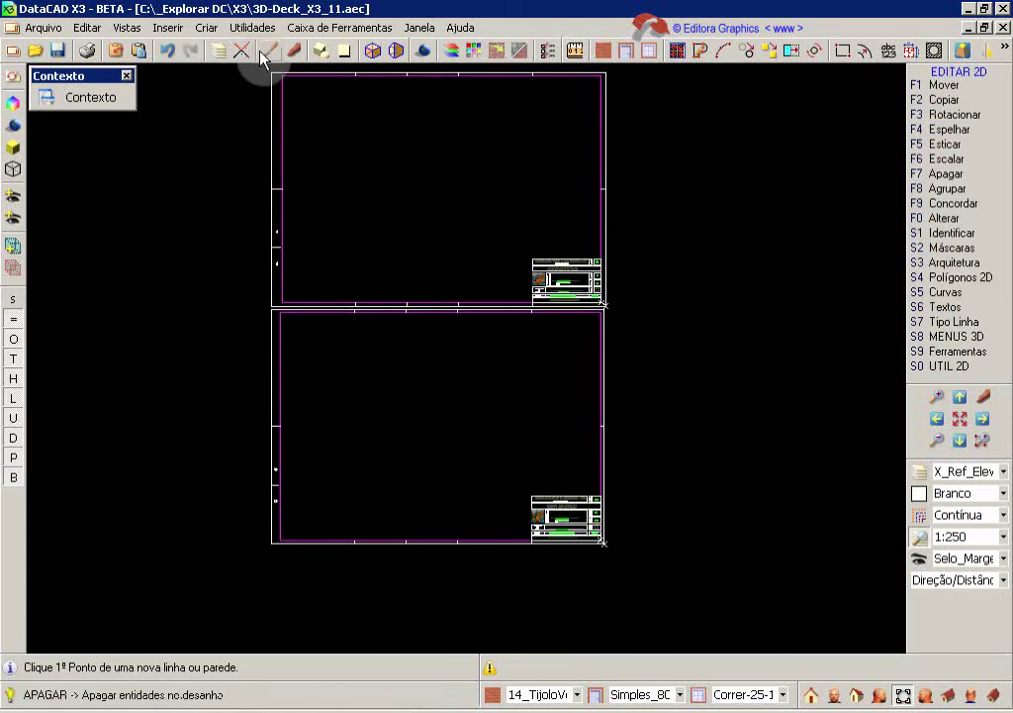
pyautogui.click(294, 50)
pyautogui.click(274, 343)
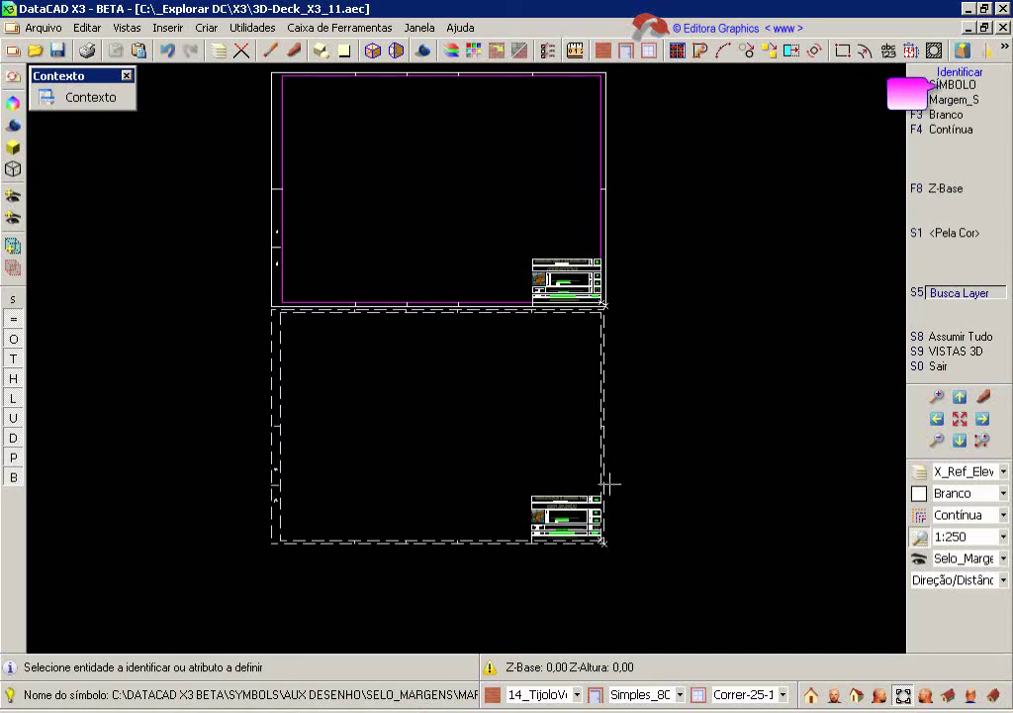
pyautogui.click(605, 541)
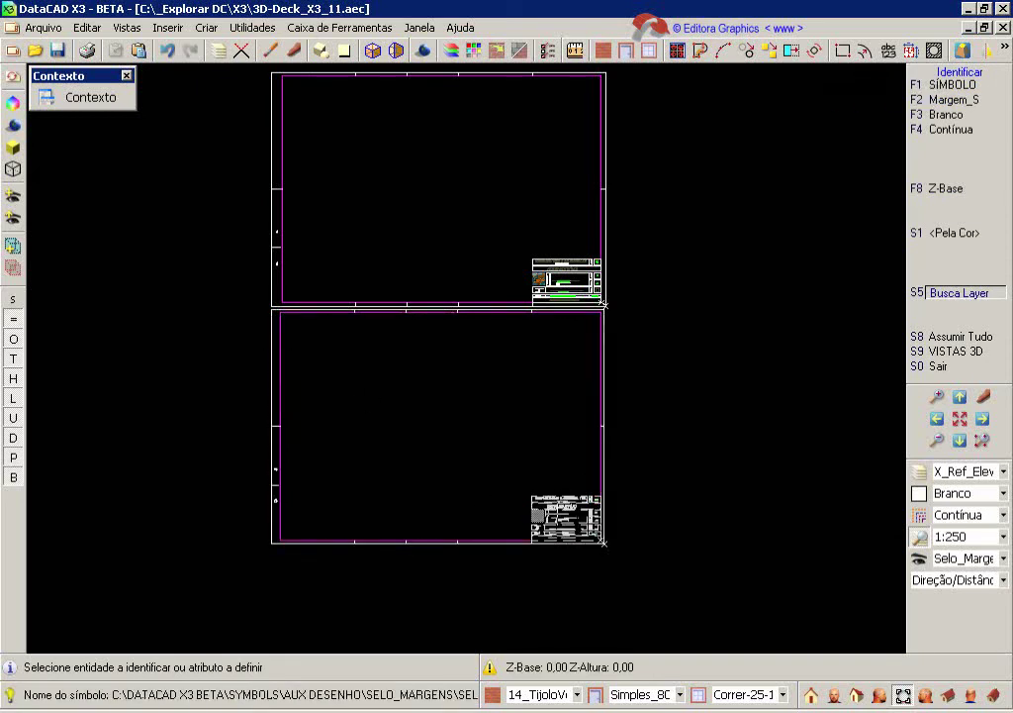
pyautogui.click(605, 225)
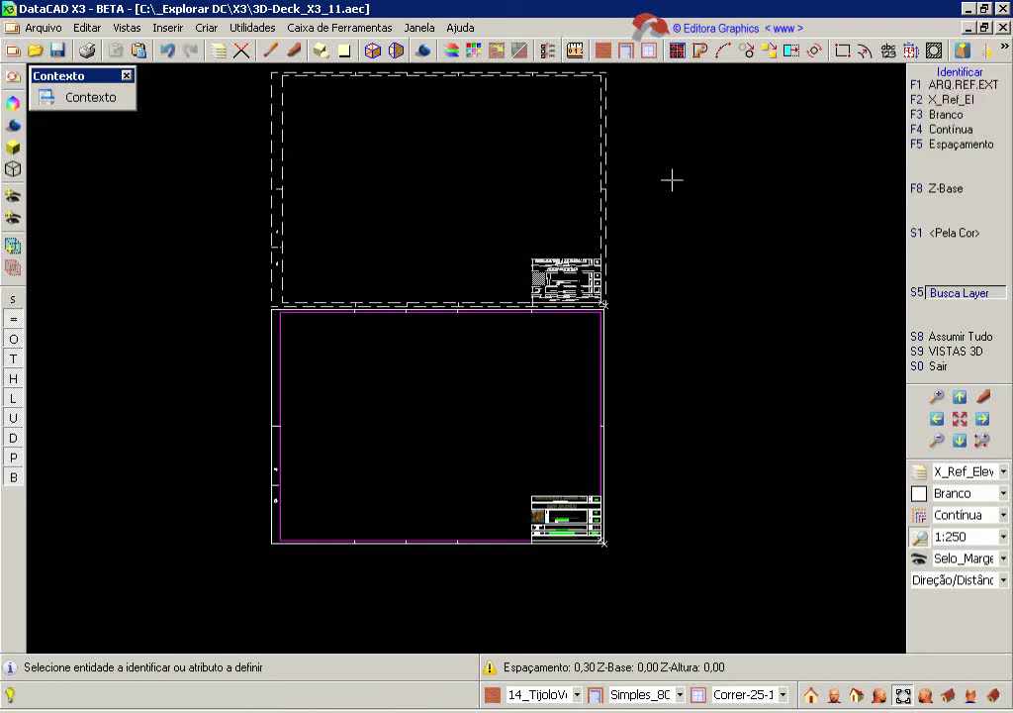
pyautogui.rightClick(603, 180)
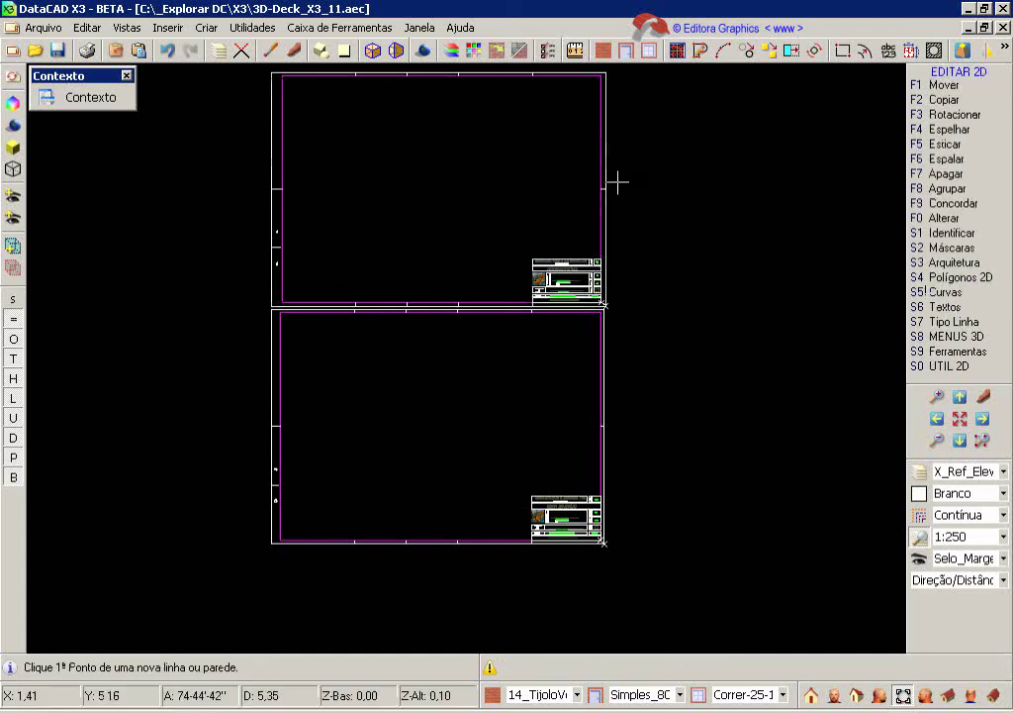
# Set the inserted X-Ref to show the layers of the saved view Elev_Frontal
pyautogui.doubleClick(606, 181)
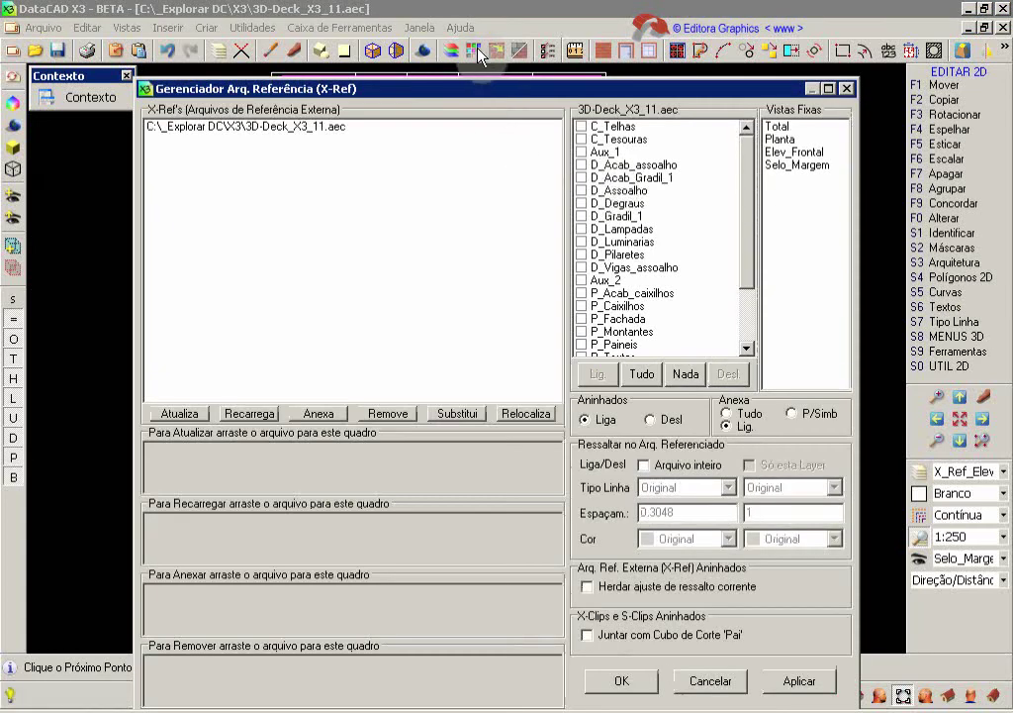
pyautogui.moveTo(470, 88); pyautogui.dragTo(448, 32)
pyautogui.click(386, 276)
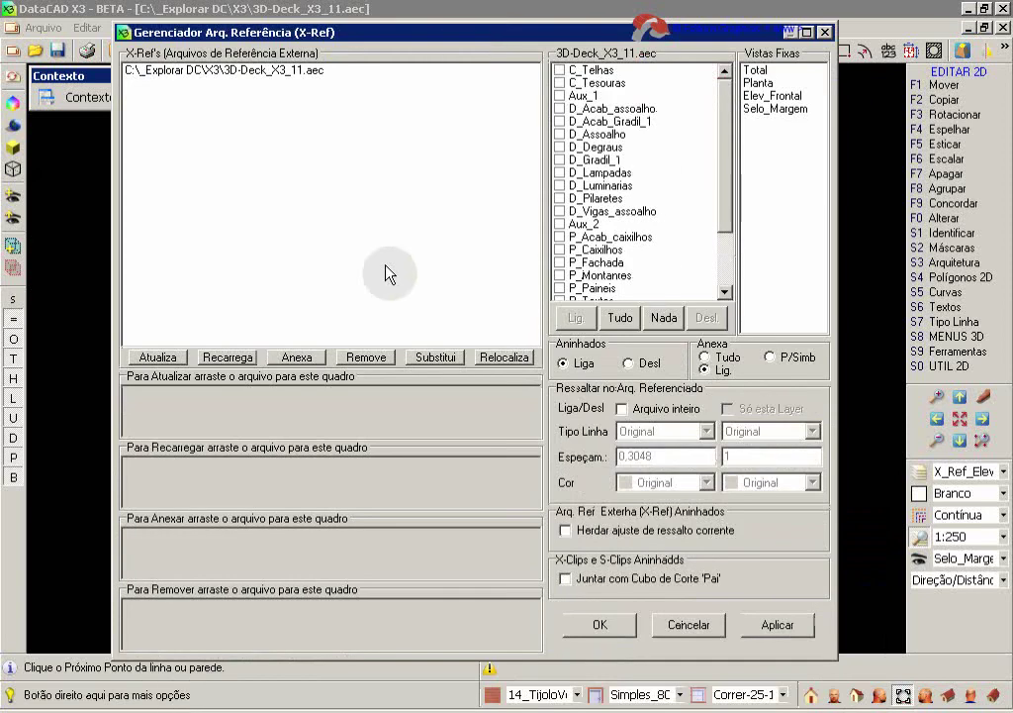
pyautogui.click(281, 71)
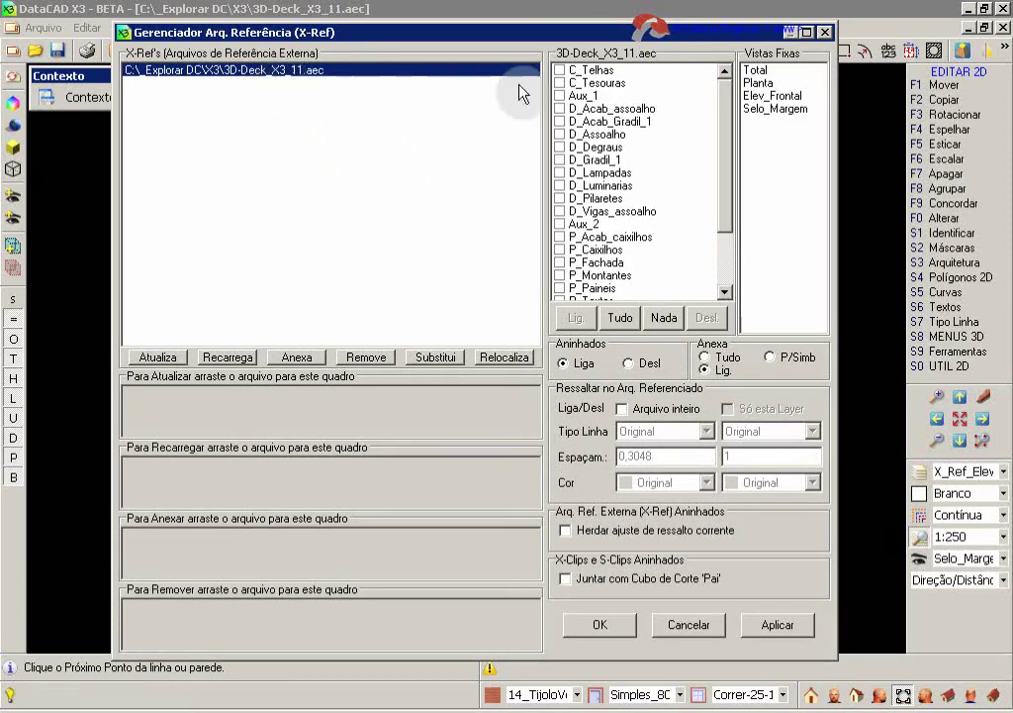
pyautogui.click(766, 96)
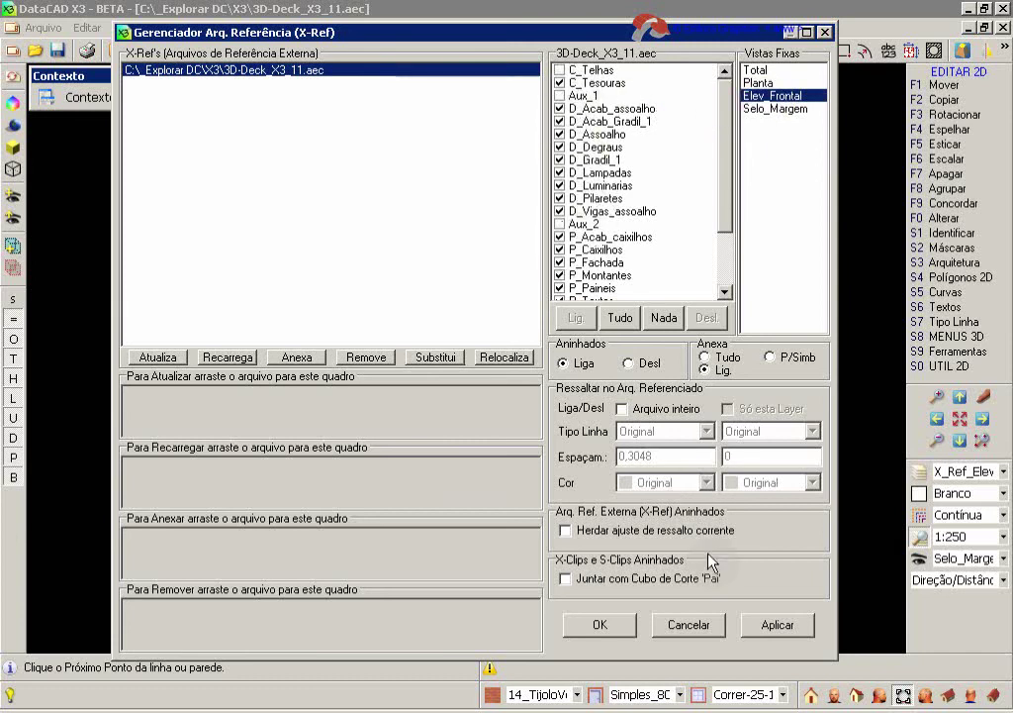
pyautogui.click(596, 624)
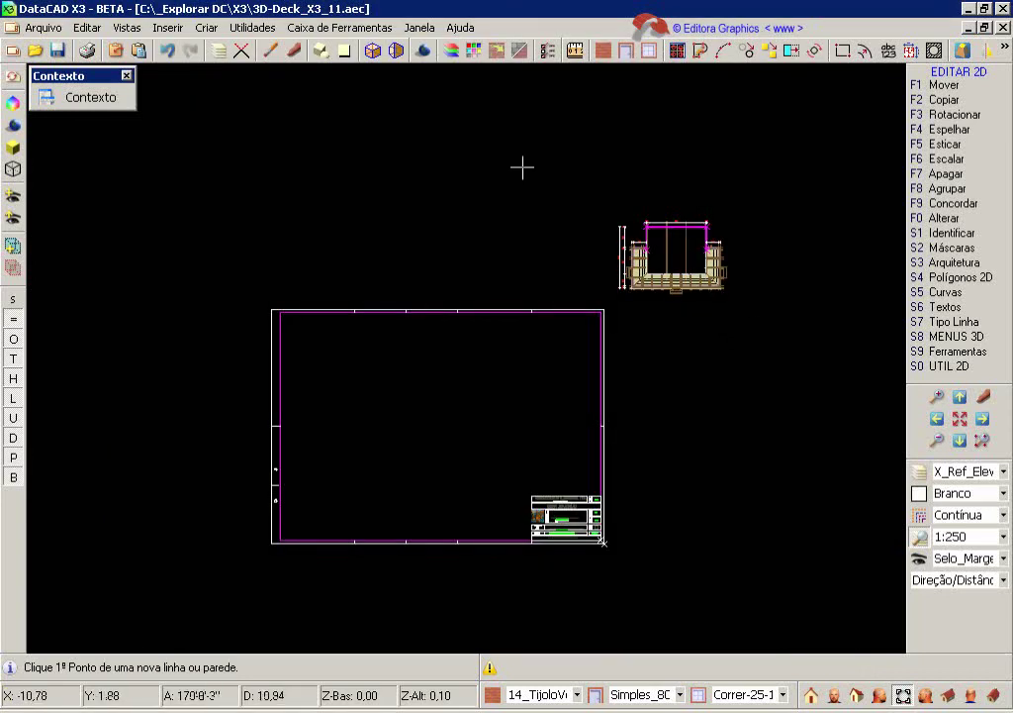
# Turn on only the X_Ref_Elevacao layer, hiding the sheet border and title block
pyautogui.click(223, 61)
pyautogui.click(942, 129)
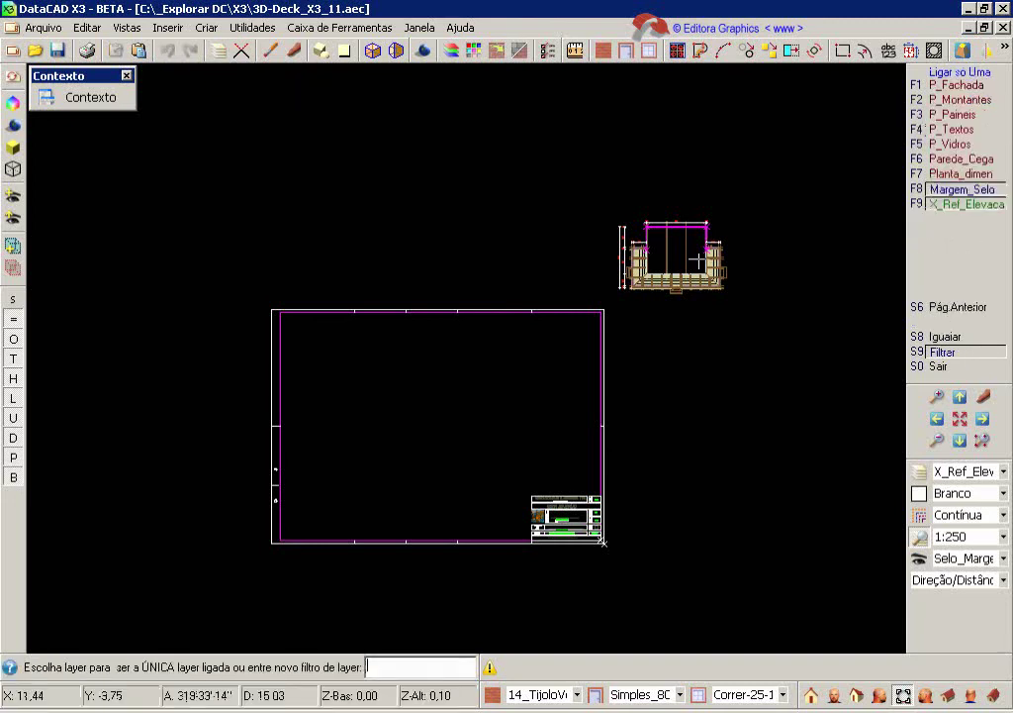
pyautogui.press('F9')
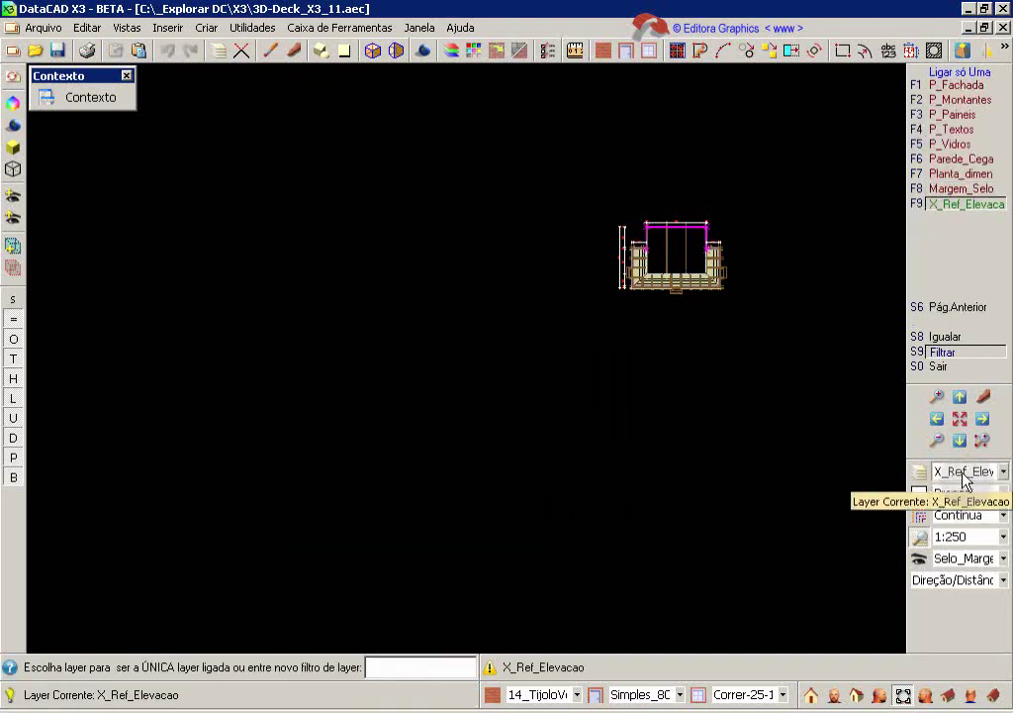
pyautogui.rightClick(820, 281)
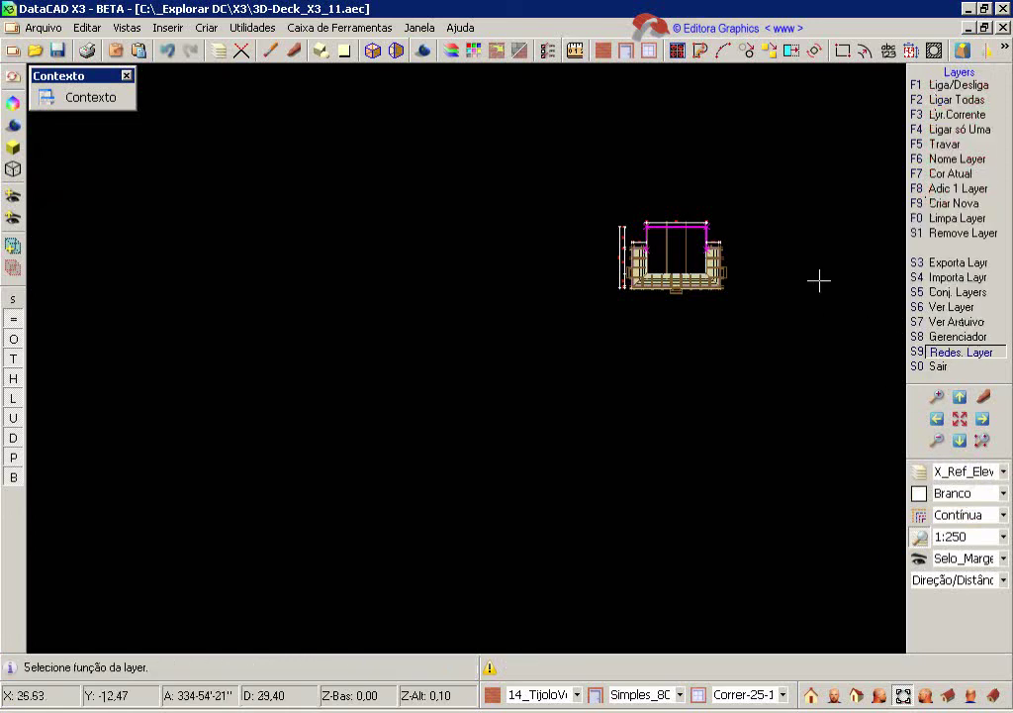
# Display the X-Ref in front elevation, fitted to the drawing area, and save it as a fixed view named X-Ref_ElevFrontal
pyautogui.click(835, 698)
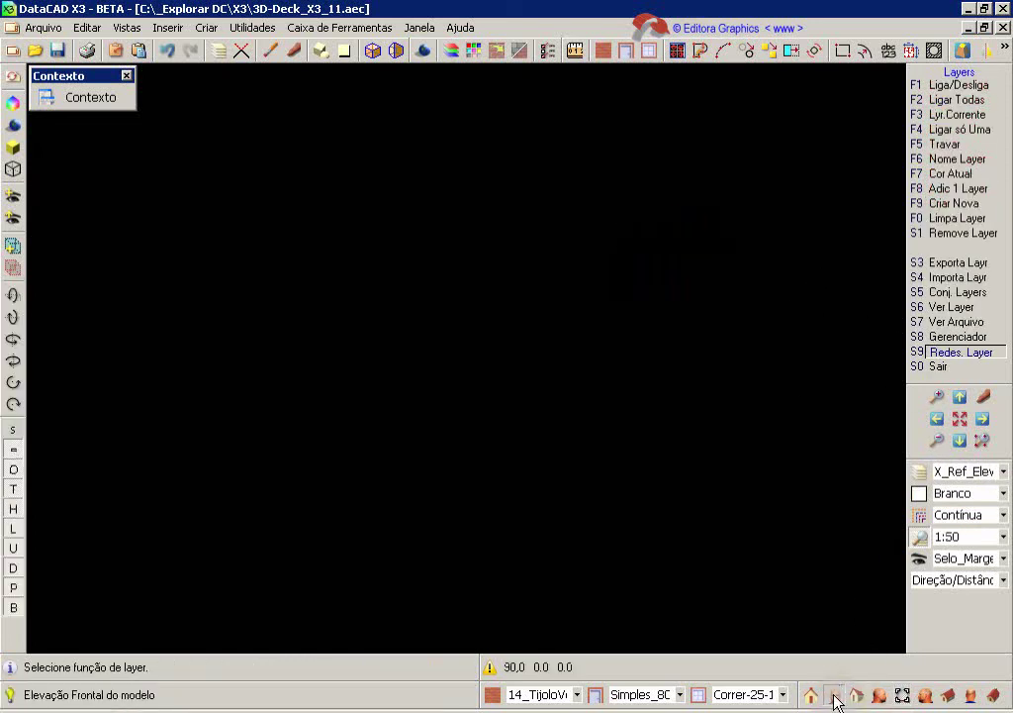
pyautogui.click(962, 421)
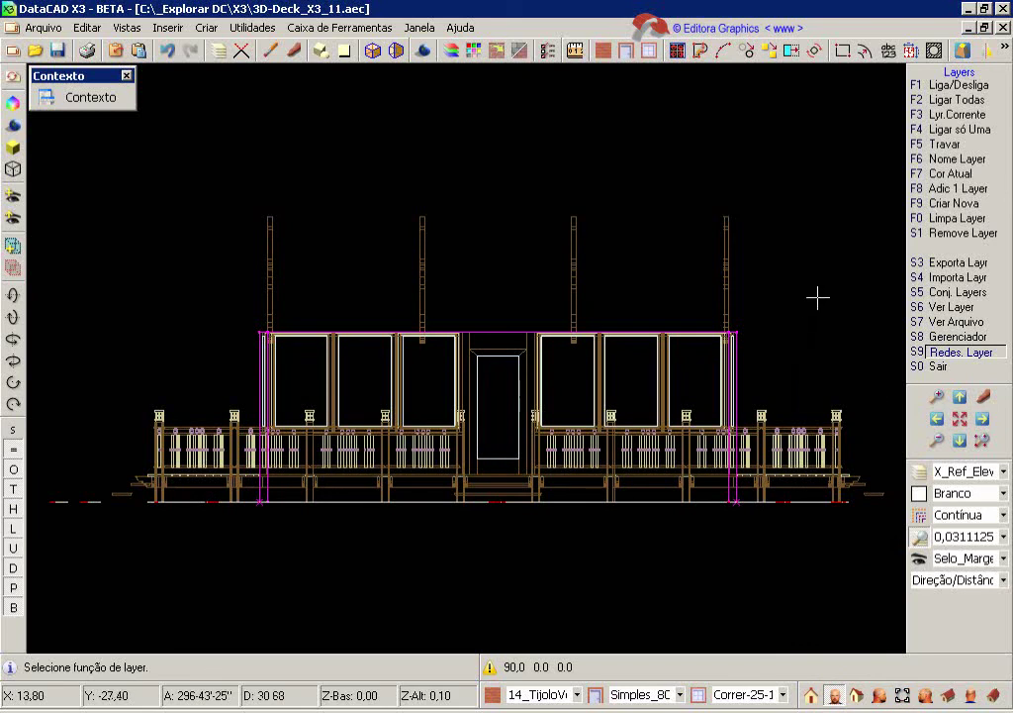
pyautogui.rightClick(803, 190)
pyautogui.hotkey('shift', 'F10')
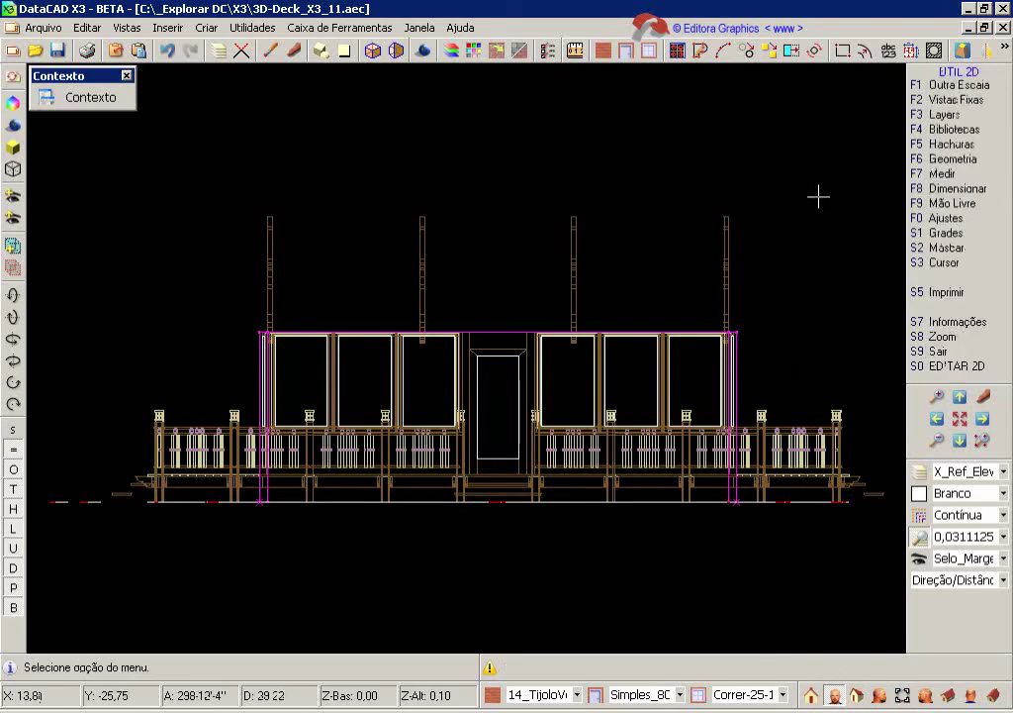
pyautogui.click(950, 99)
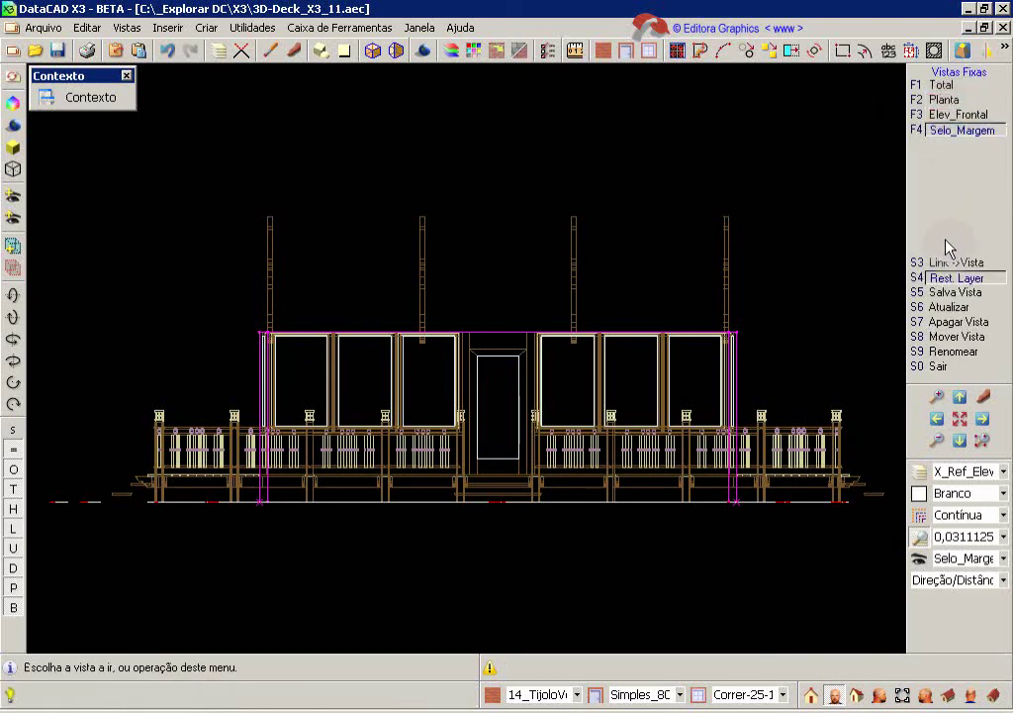
pyautogui.click(935, 292)
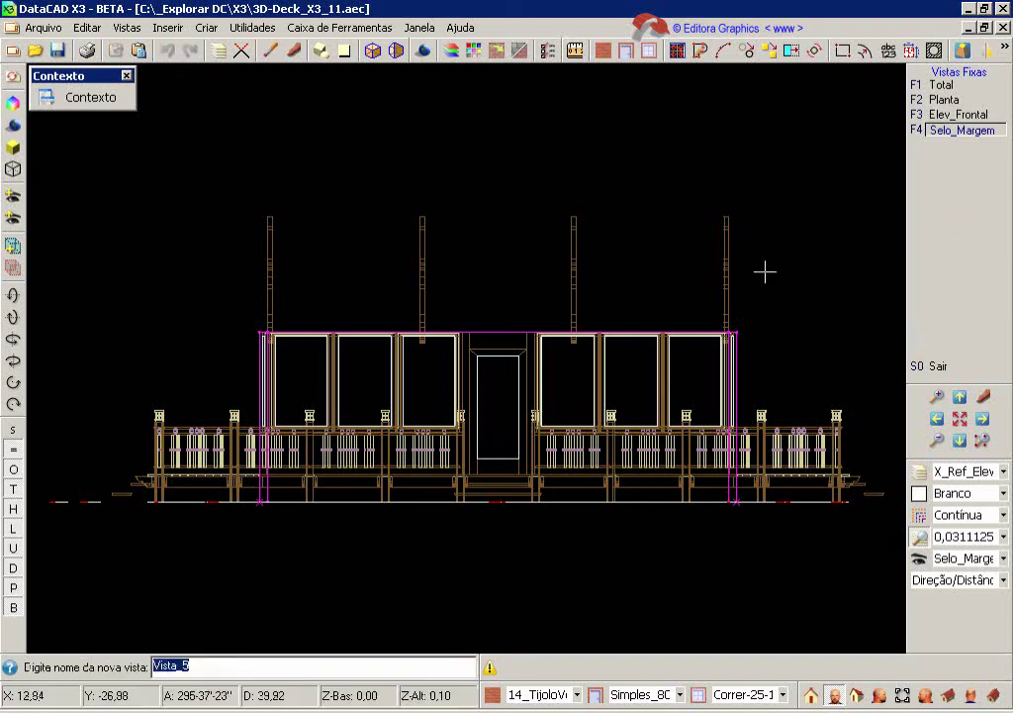
pyautogui.write('X-Ref_ElevFr')
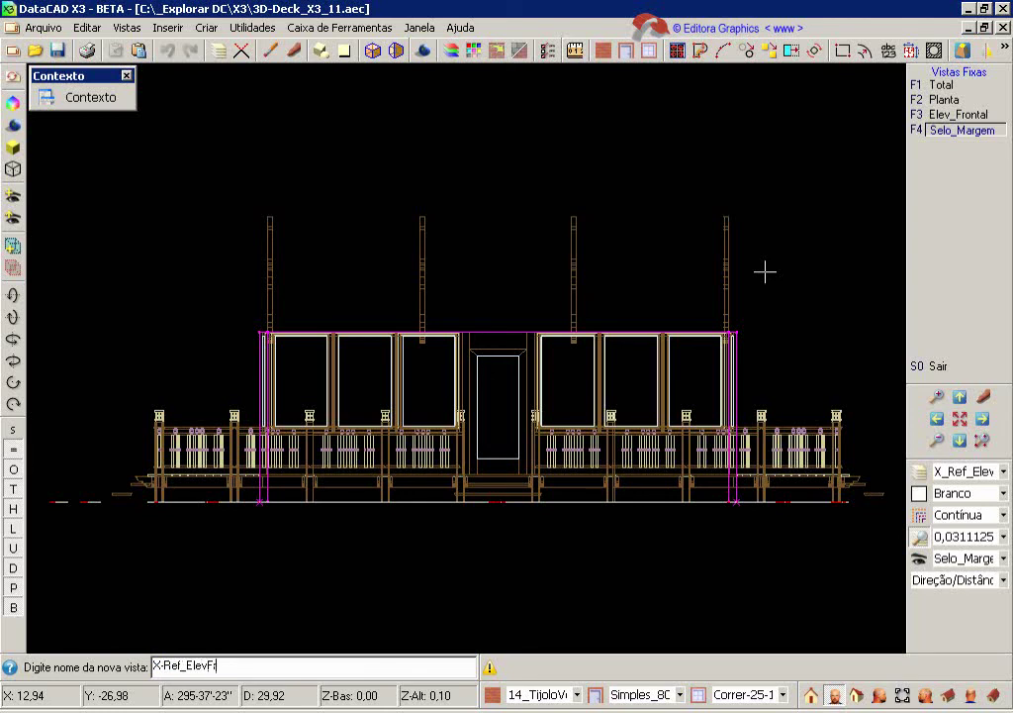
pyautogui.write('ontal')
pyautogui.press('Return')
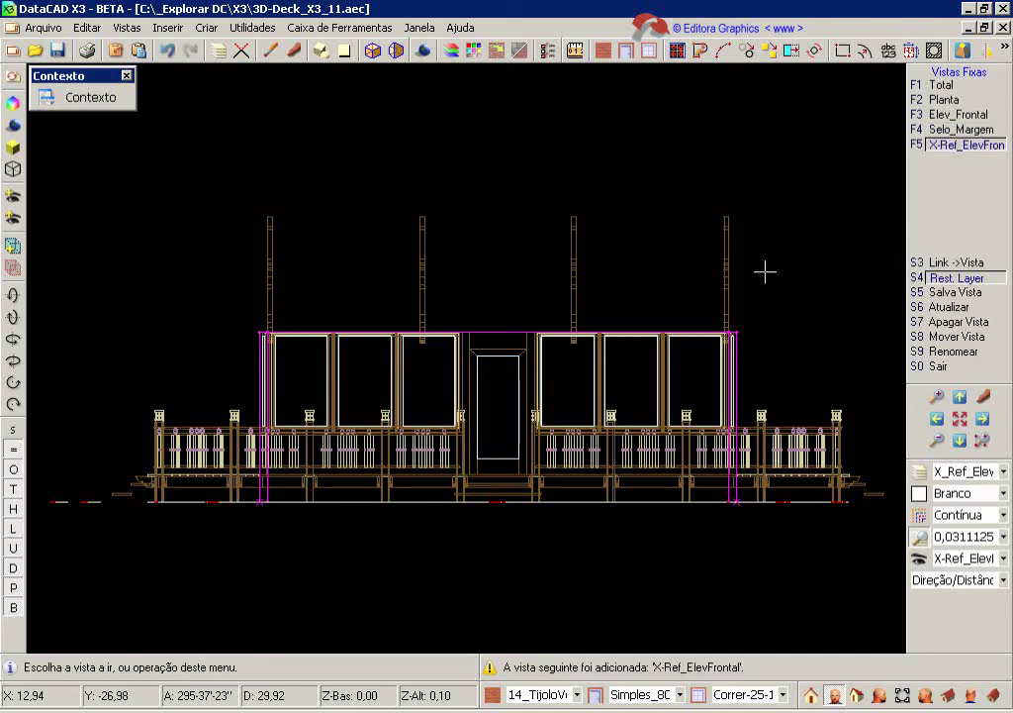
# Identify the X-Ref front elevation and apply Esconder Linhas to it to generate a hidden-line version
pyautogui.click(294, 50)
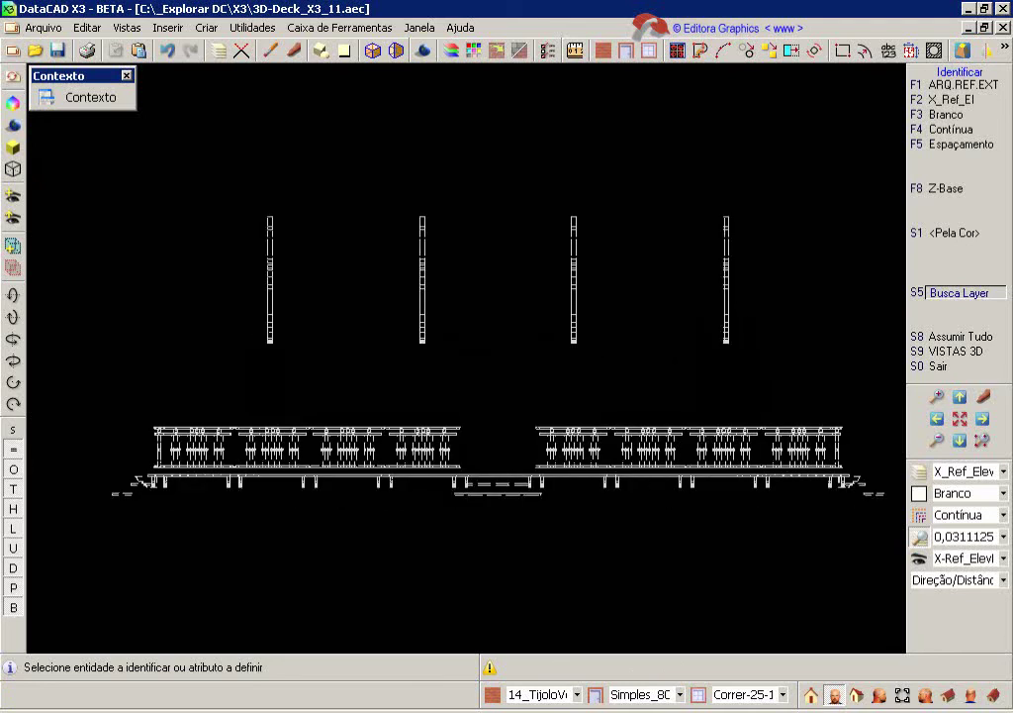
pyautogui.rightClick(423, 229)
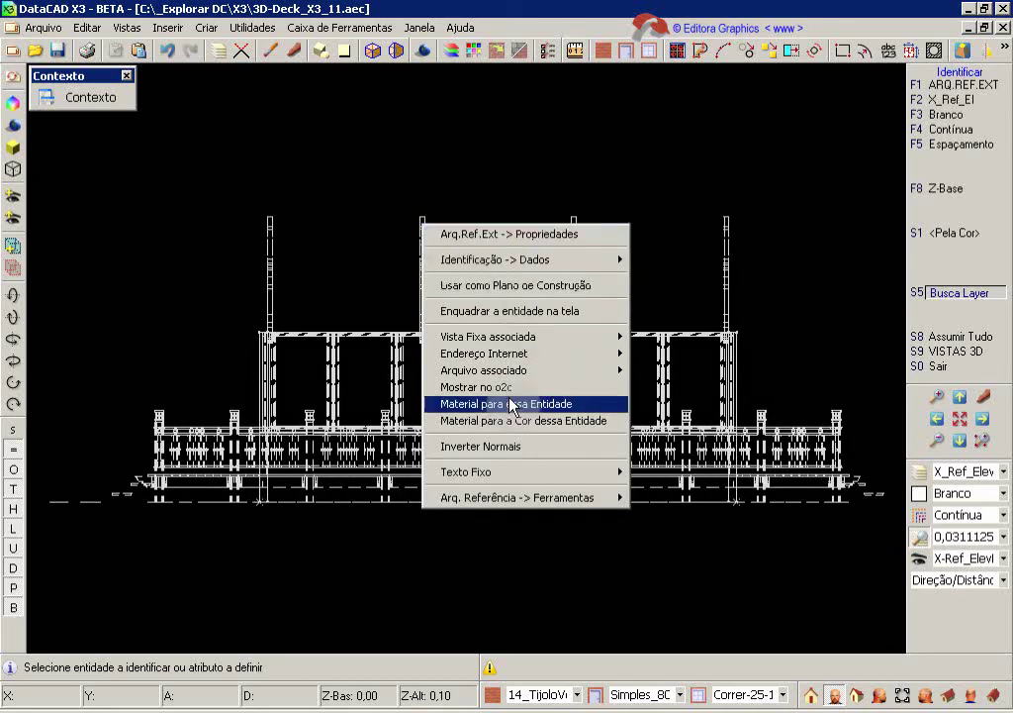
pyautogui.moveTo(520, 497)
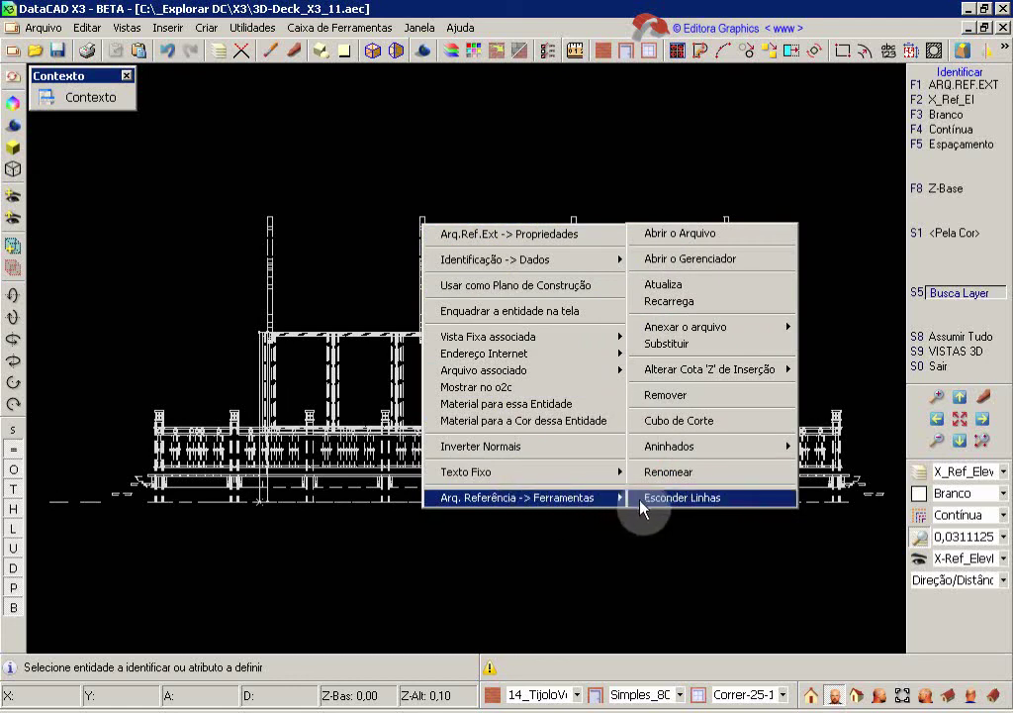
pyautogui.click(693, 498)
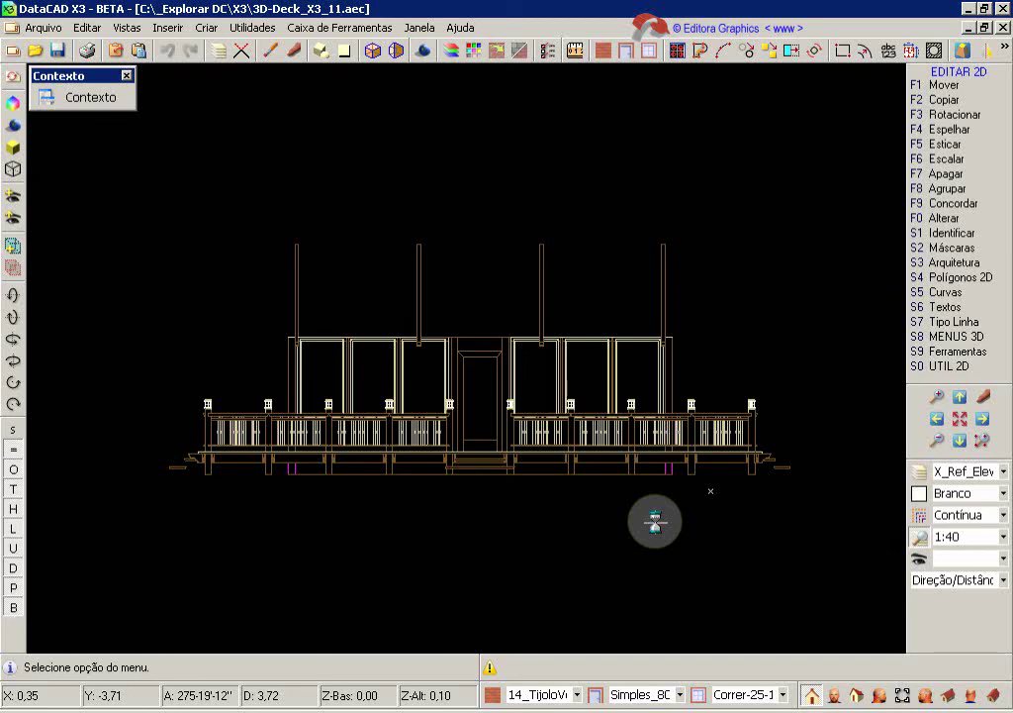
# Identify the generated hidden-line elevation to check its entity type and source
pyautogui.click(295, 52)
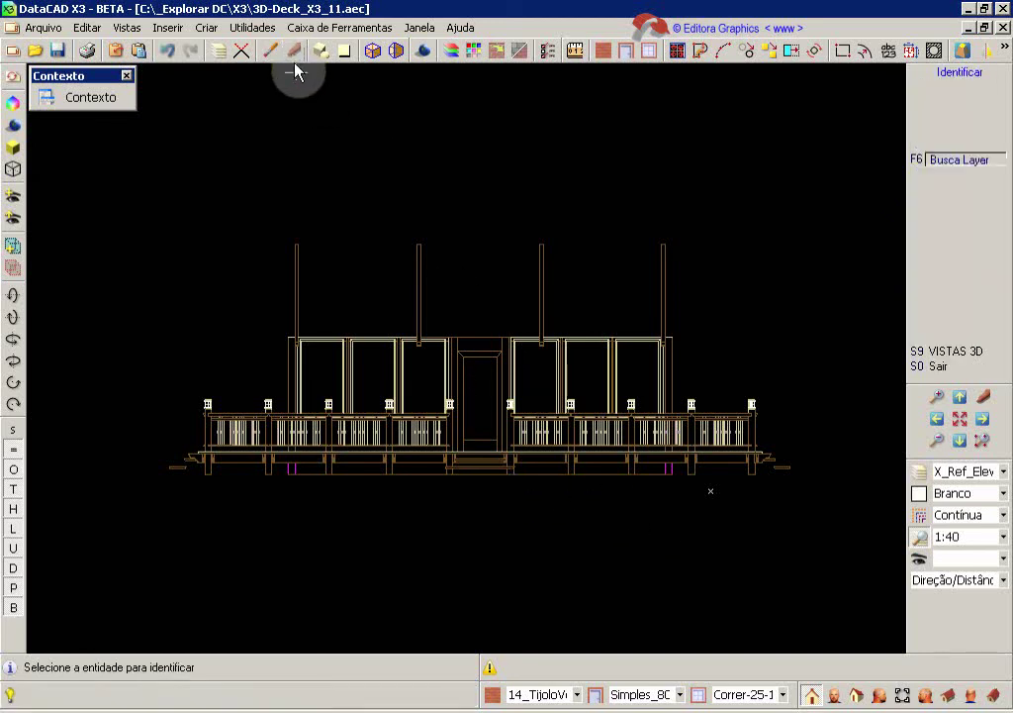
pyautogui.click(296, 280)
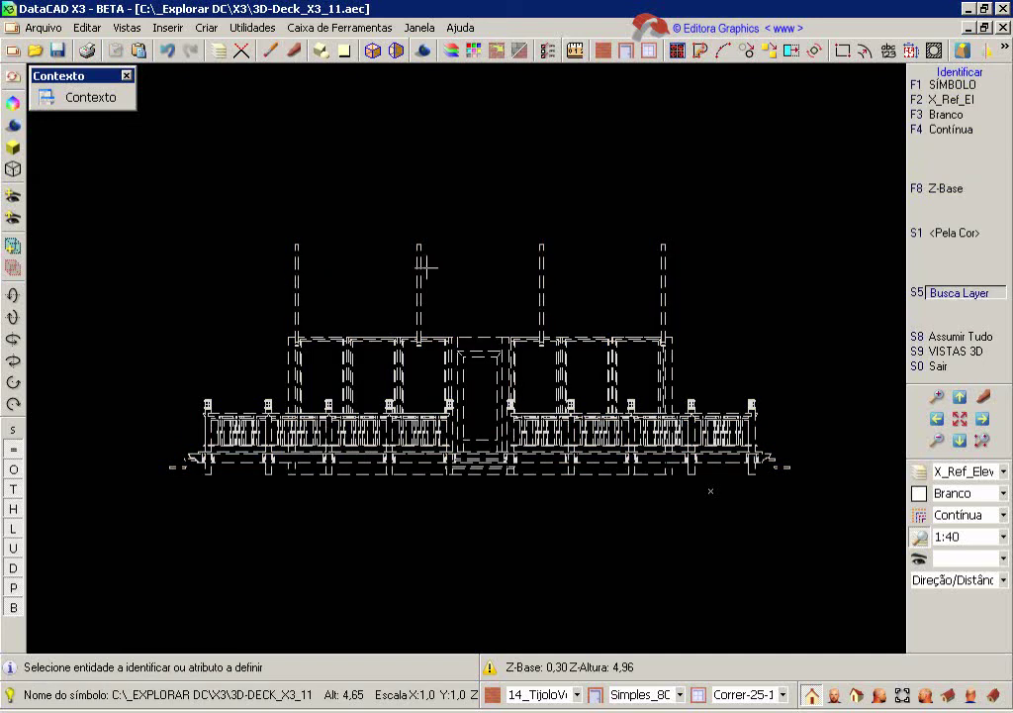
pyautogui.rightClick(818, 496)
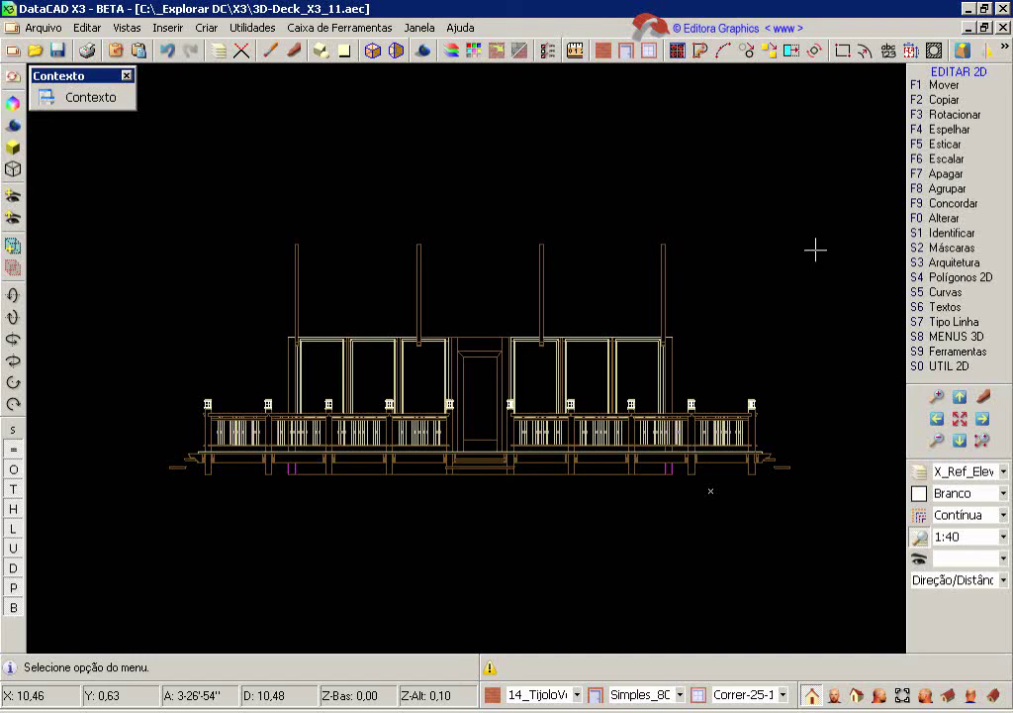
# In the print multi-layout, place the fixed view X-Ref_ElevFrontal on Folha1 beside the existing front elevation, accepting the suggested detail name
pyautogui.hotkey('shift', 'F10')
pyautogui.click(967, 292)
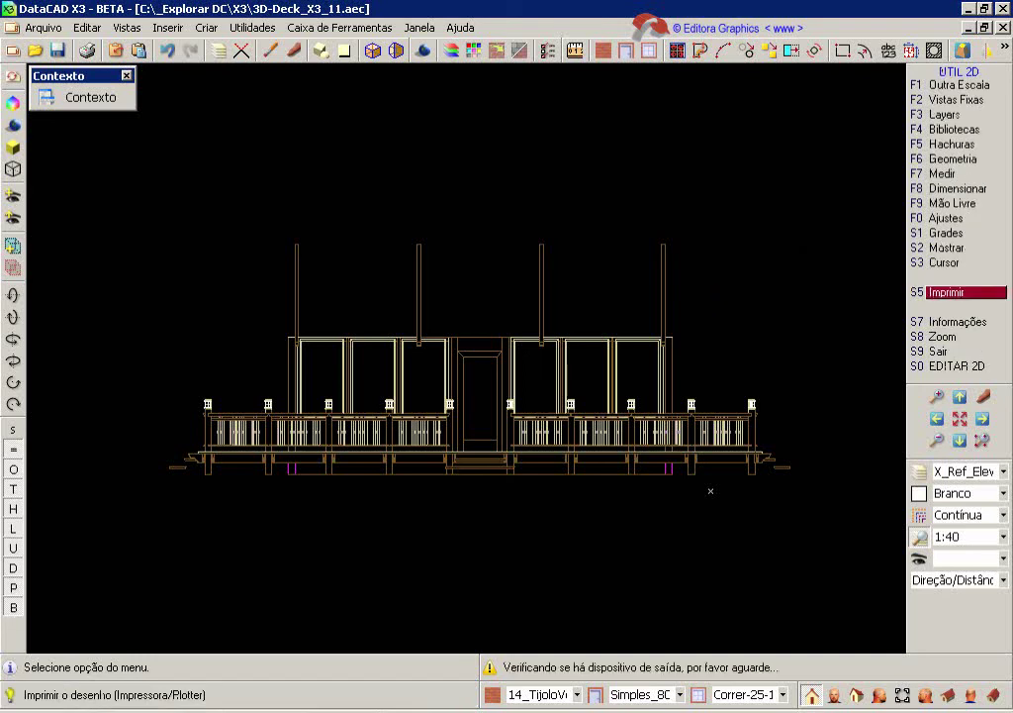
pyautogui.click(967, 322)
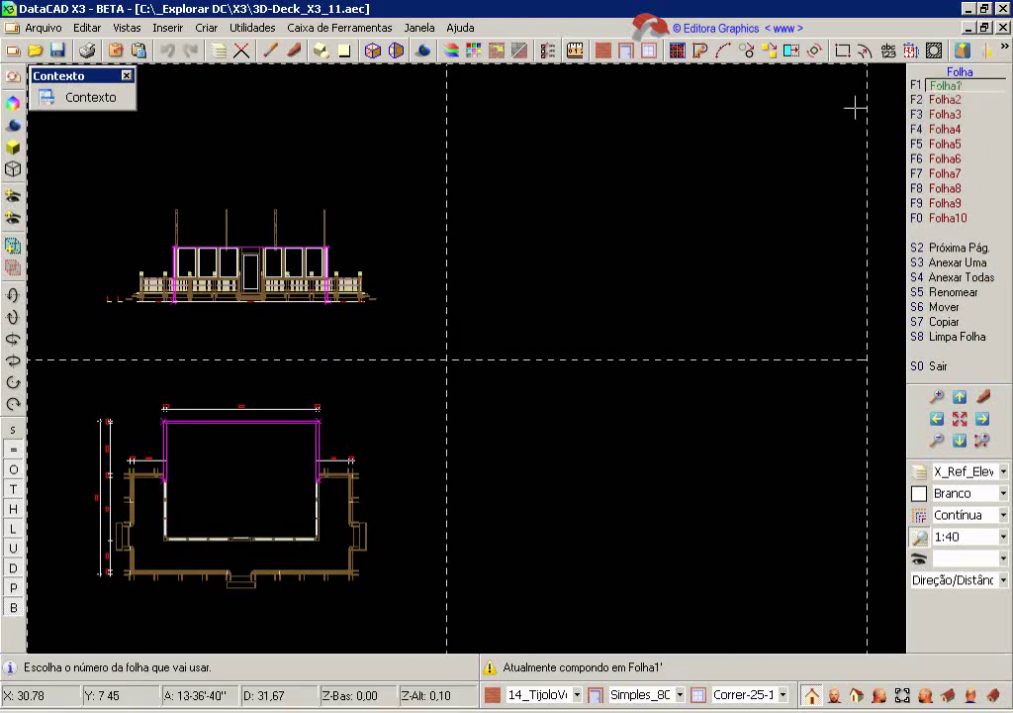
pyautogui.rightClick(848, 149)
pyautogui.click(967, 234)
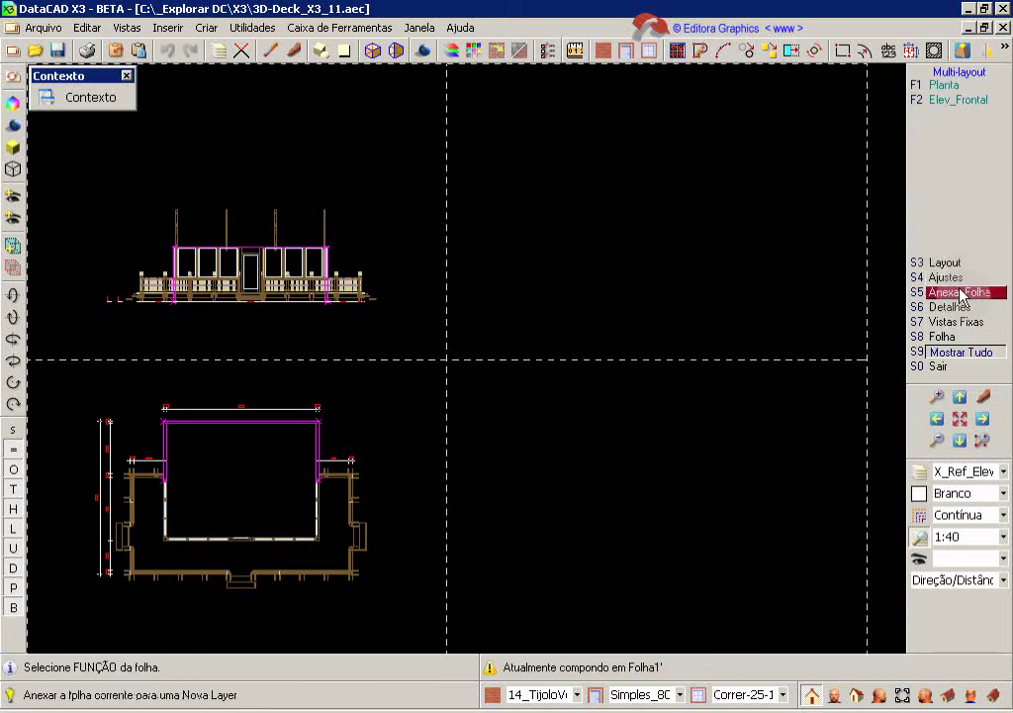
pyautogui.click(958, 323)
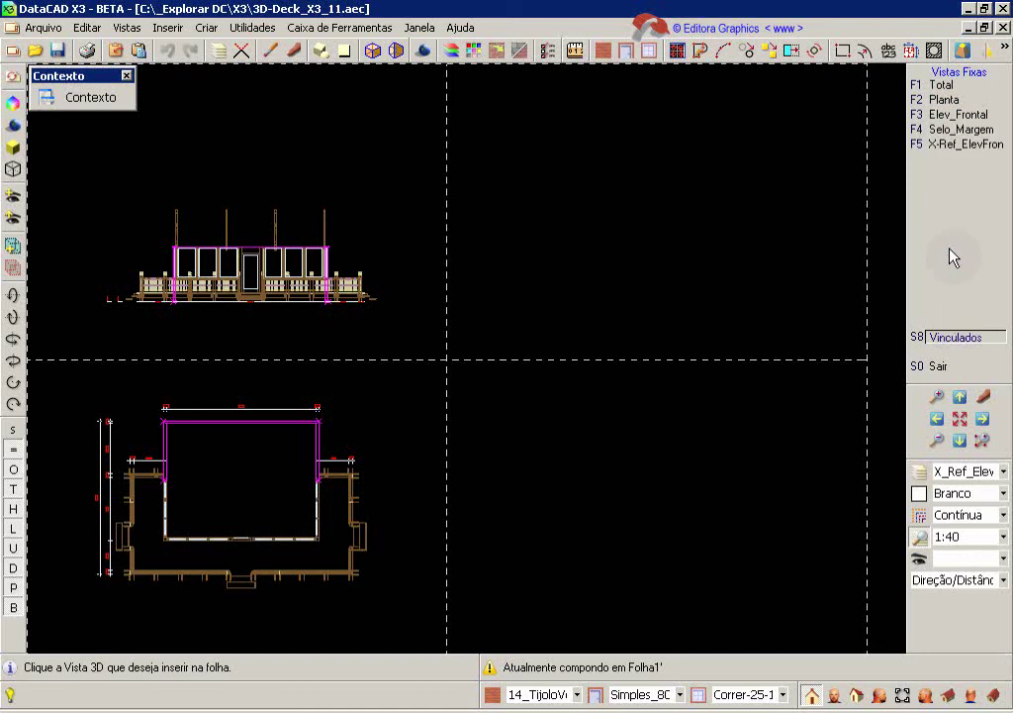
pyautogui.click(954, 148)
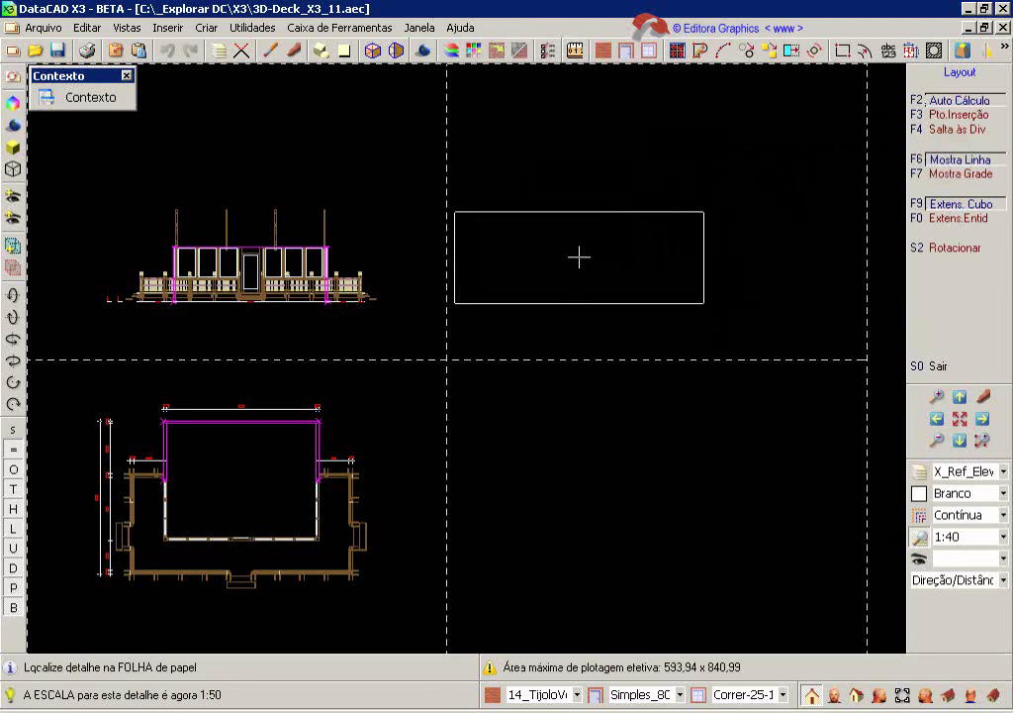
pyautogui.click(515, 256)
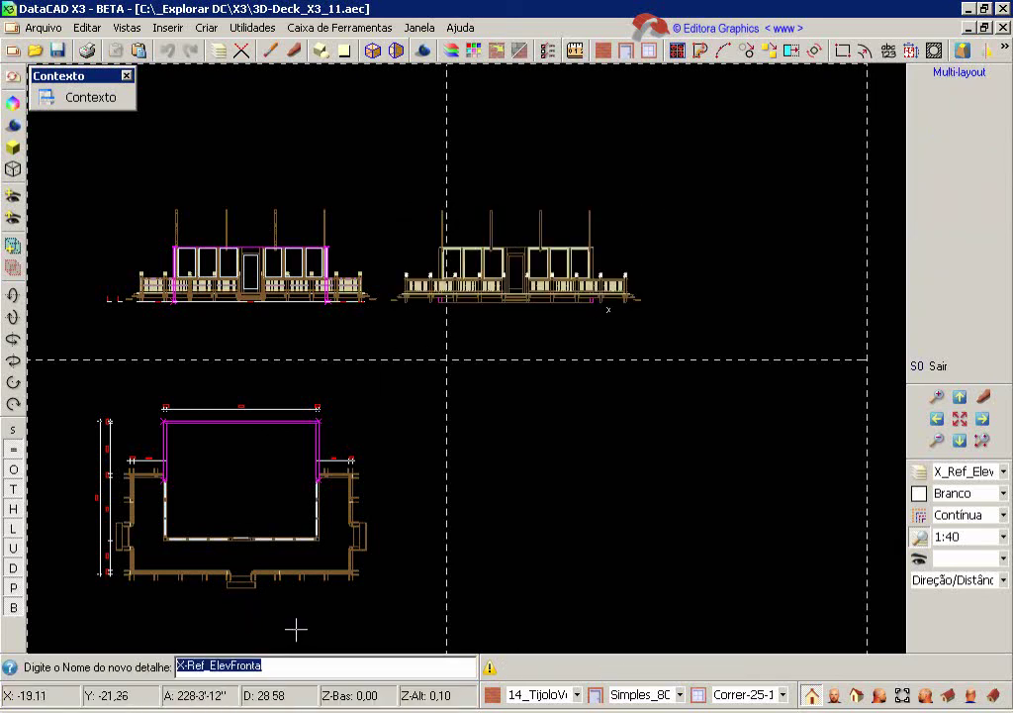
pyautogui.press('Return')
pyautogui.rightClick(791, 176)
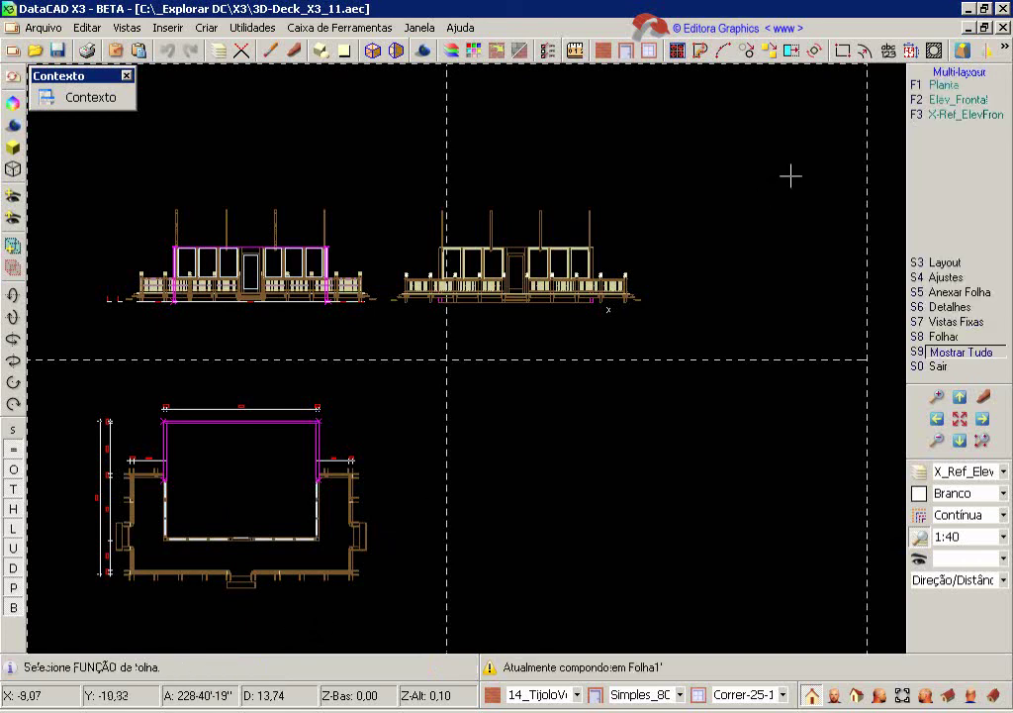
# Preview the print sheet and compare the original elevation with the hidden-line one up close, finishing with the whole page
pyautogui.hotkey('ctrl', 'p')
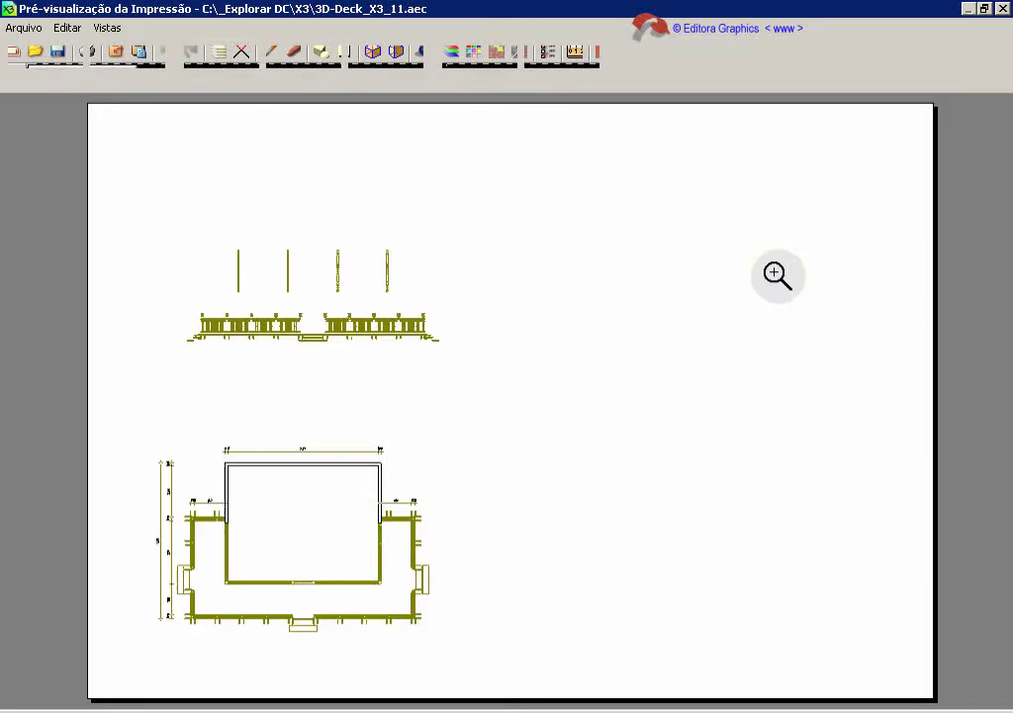
pyautogui.click(473, 324)
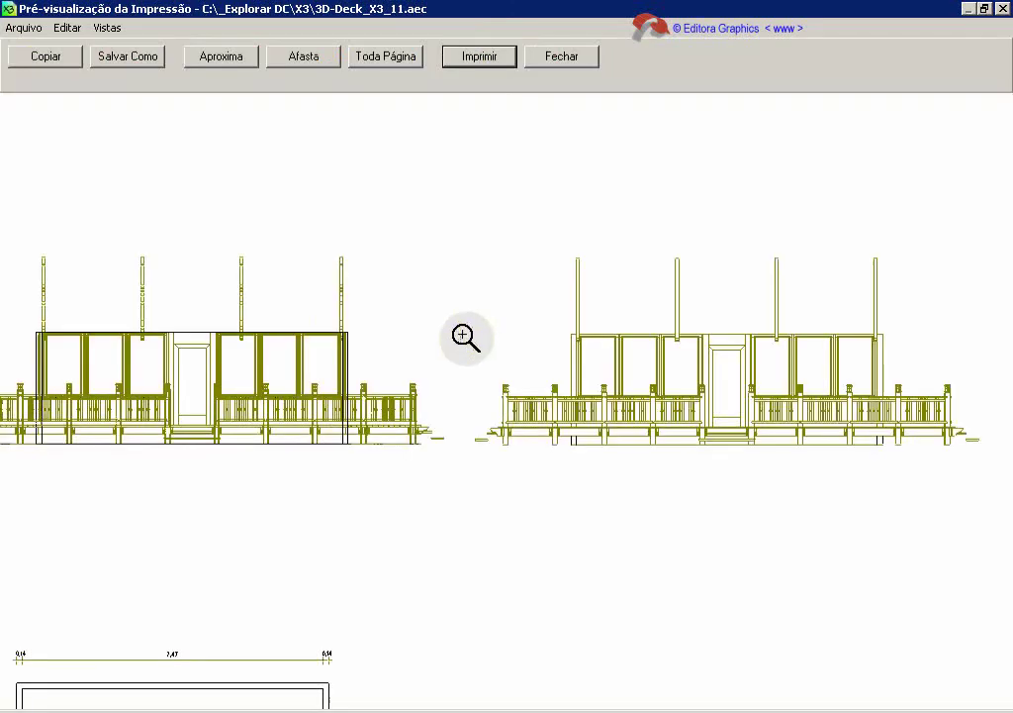
pyautogui.click(516, 388)
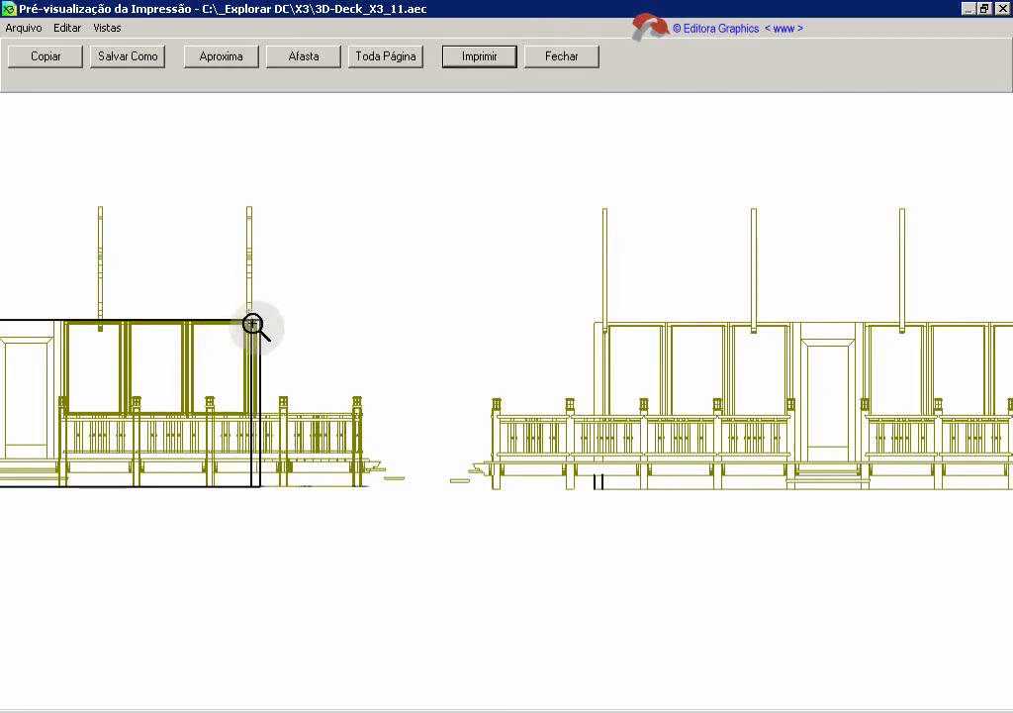
pyautogui.click(622, 435)
pyautogui.click(513, 400)
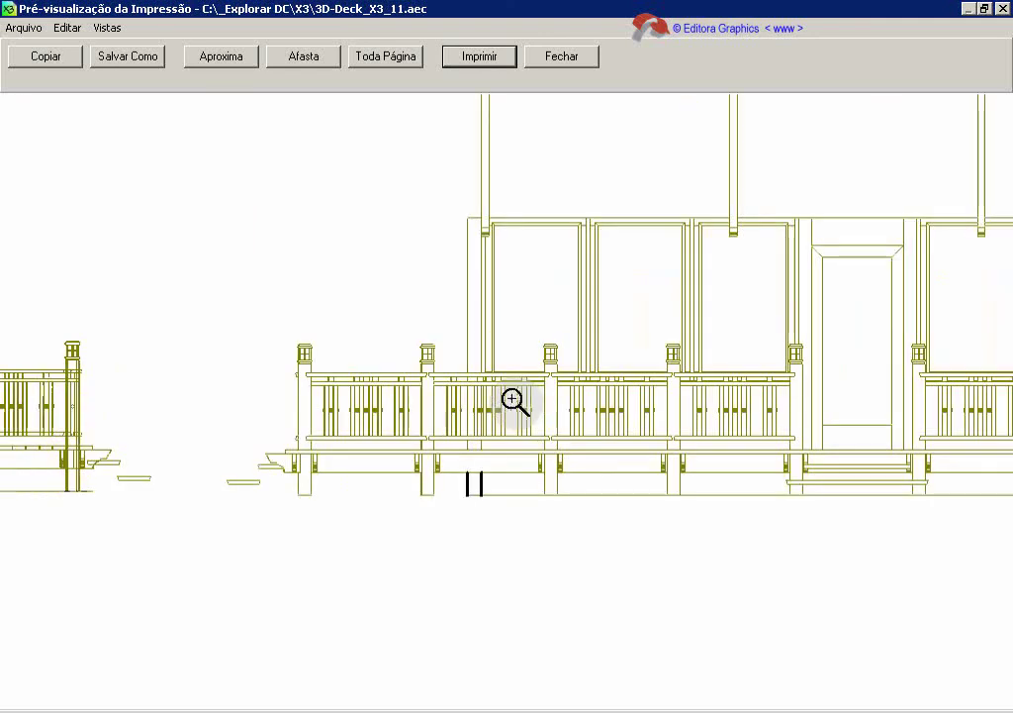
pyautogui.click(513, 401)
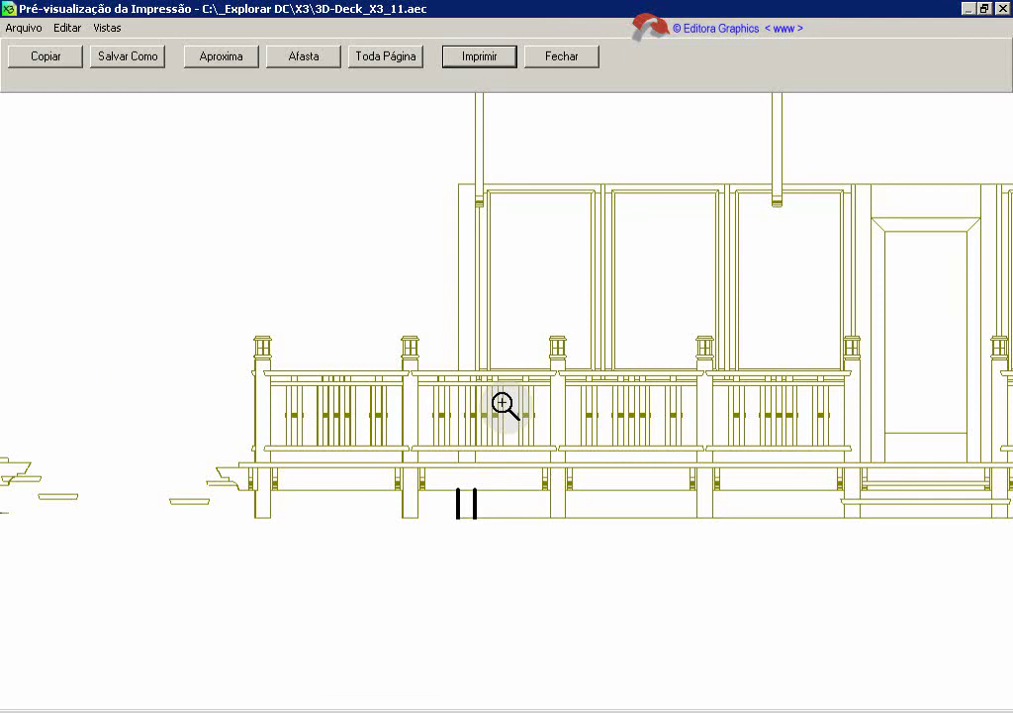
pyautogui.click(504, 405)
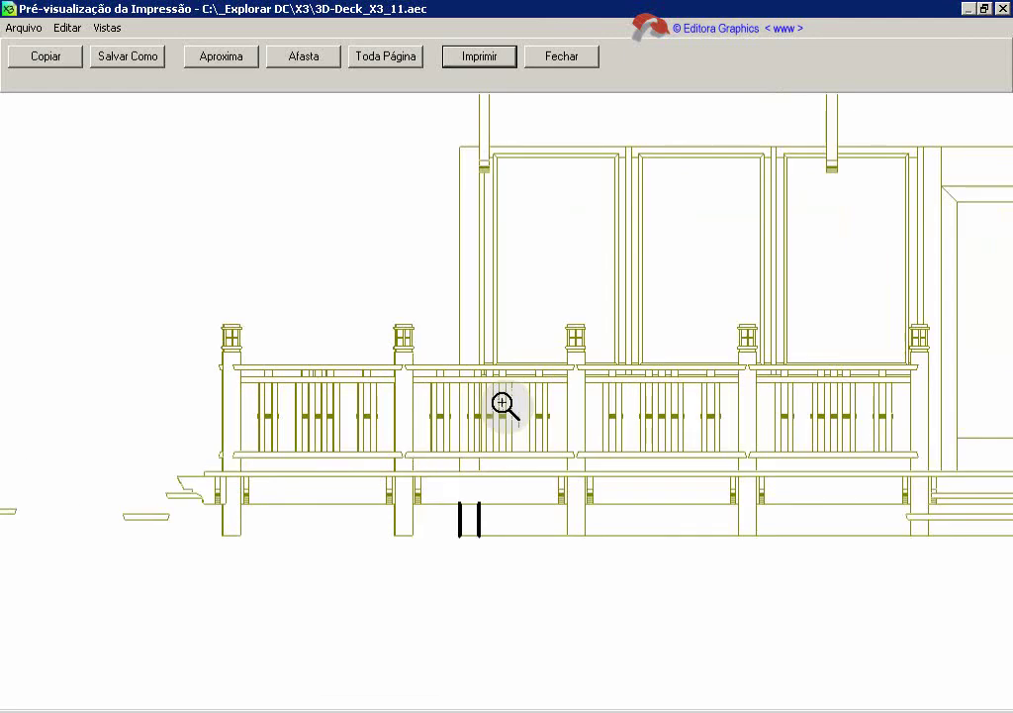
pyautogui.click(410, 56)
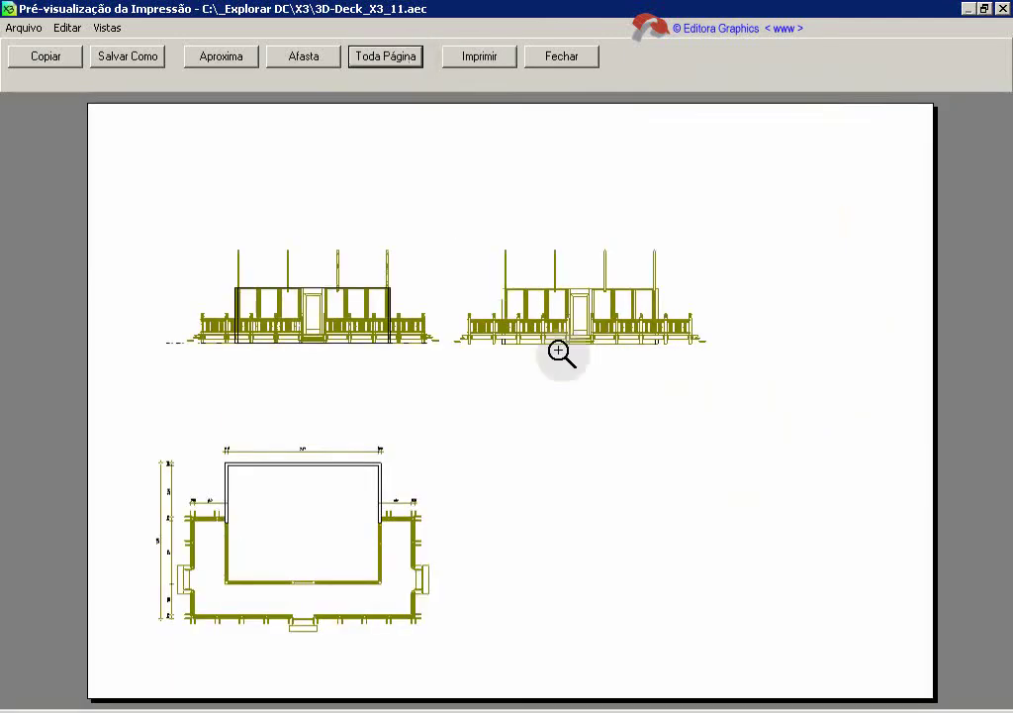
pyautogui.click(561, 57)
pyautogui.rightClick(778, 234)
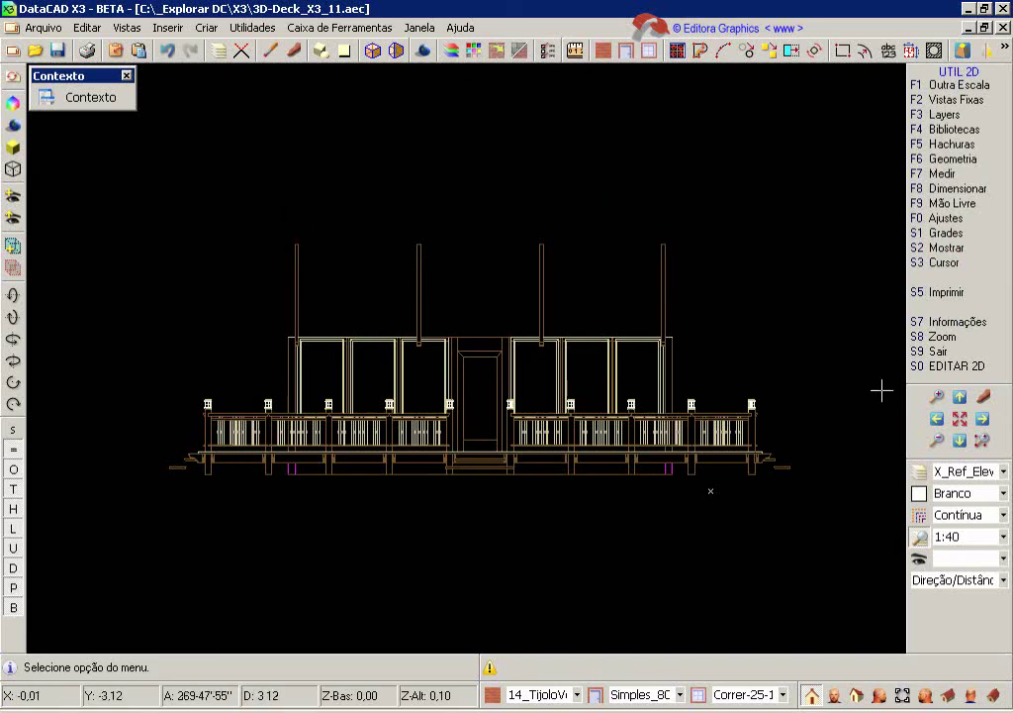
# Restore the fixed view X-Ref_ElevFrontal and open its hidden-line elevation symbol for editing
pyautogui.click(956, 99)
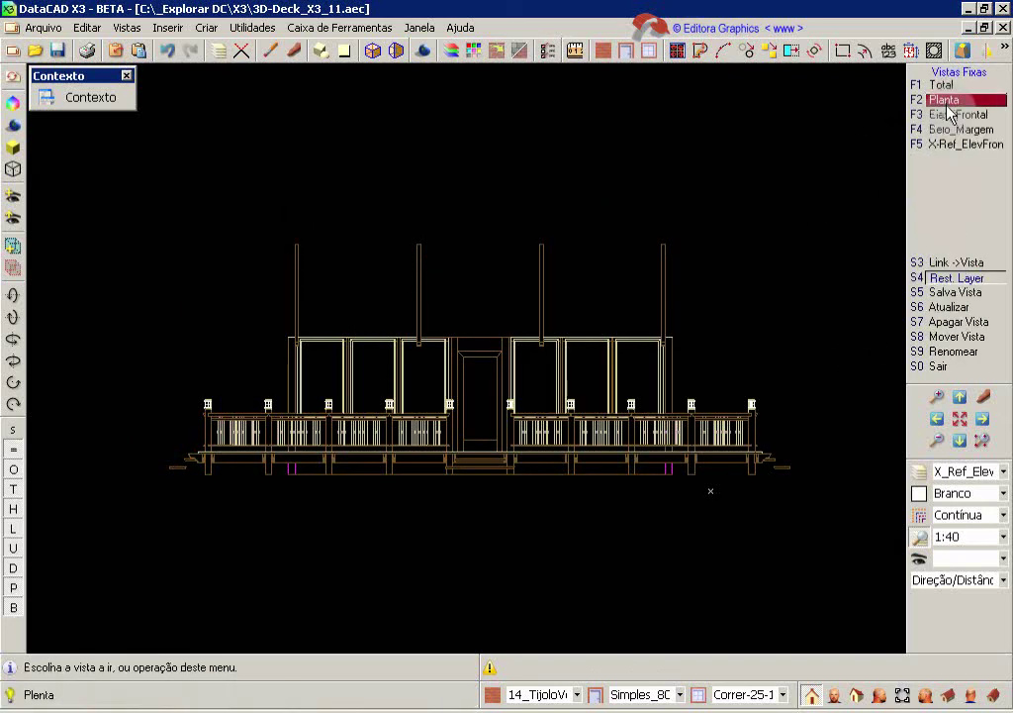
pyautogui.click(955, 144)
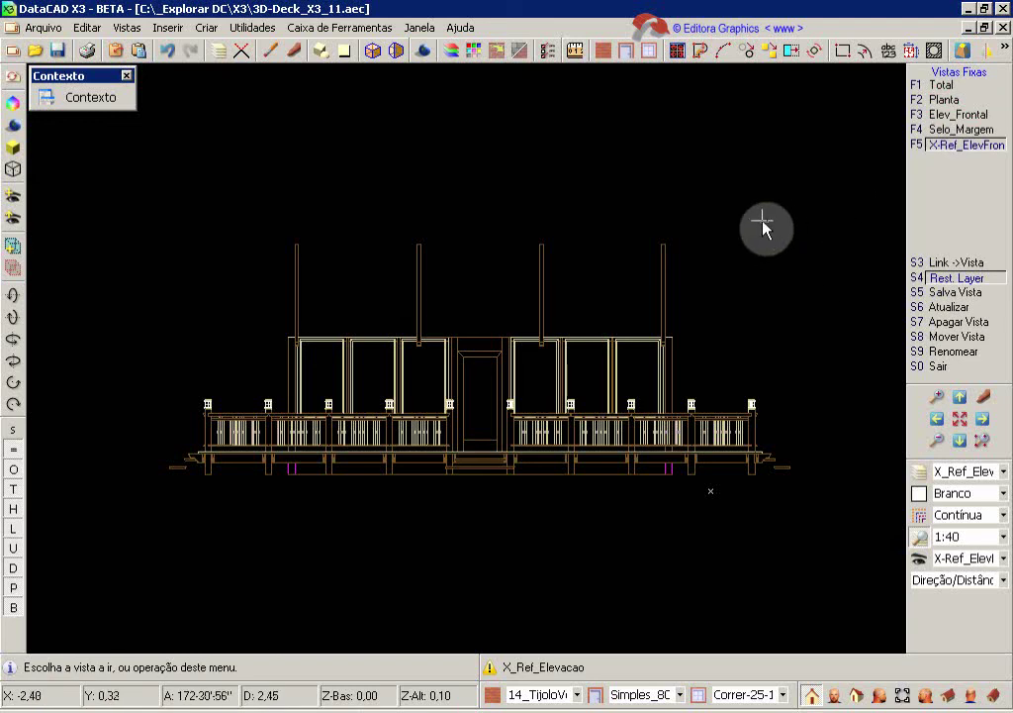
pyautogui.rightClick(780, 246)
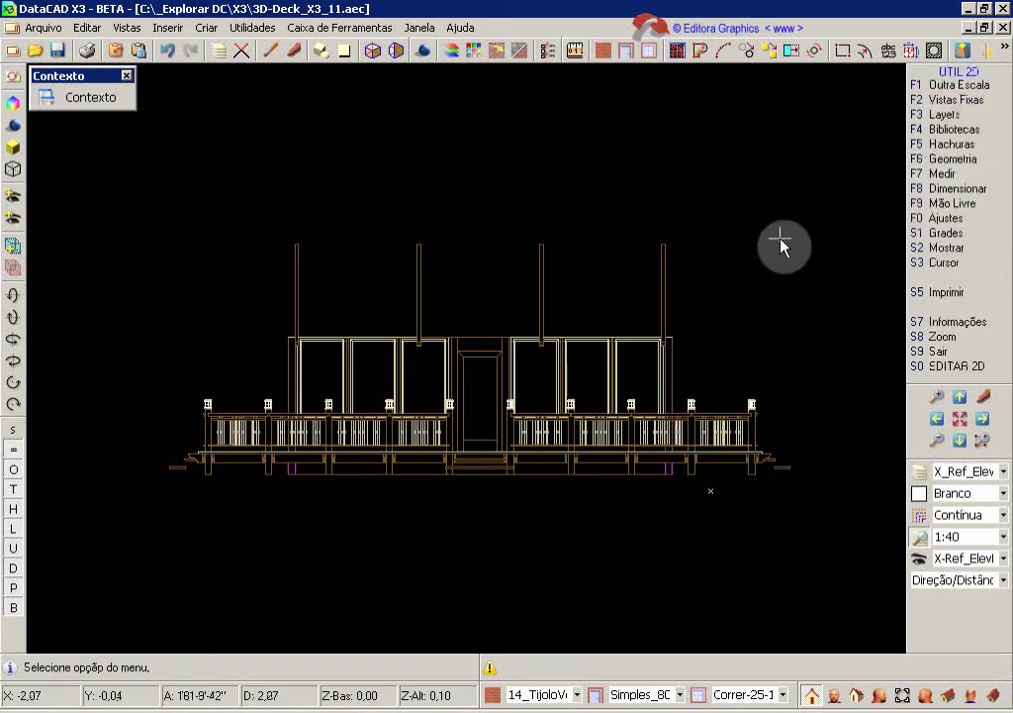
pyautogui.rightClick(665, 335)
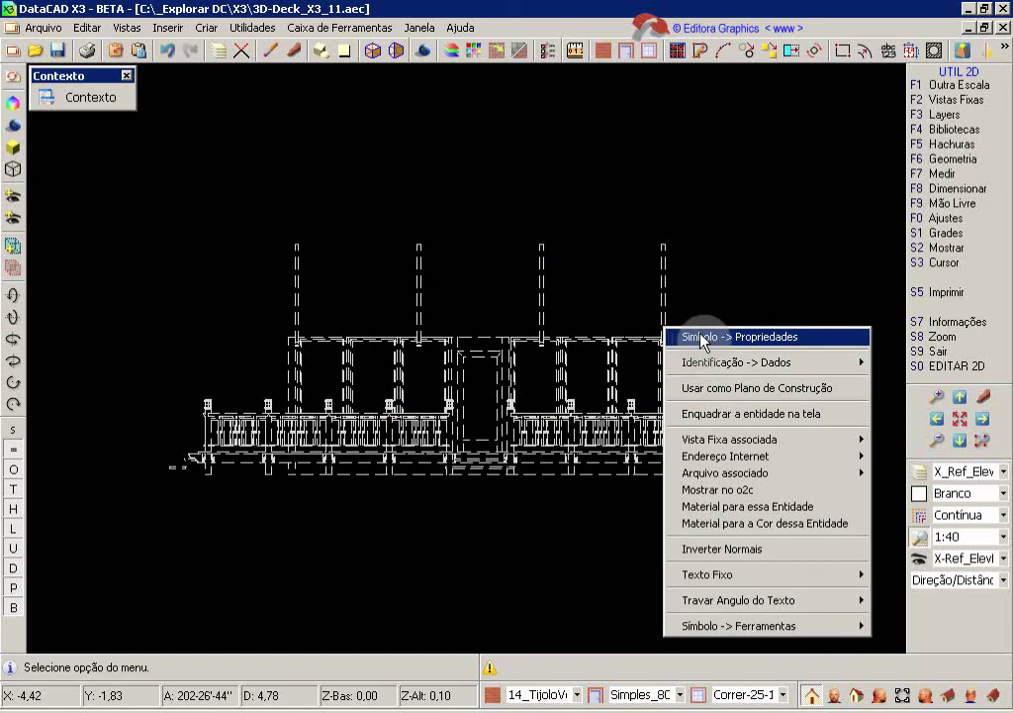
pyautogui.moveTo(703, 632)
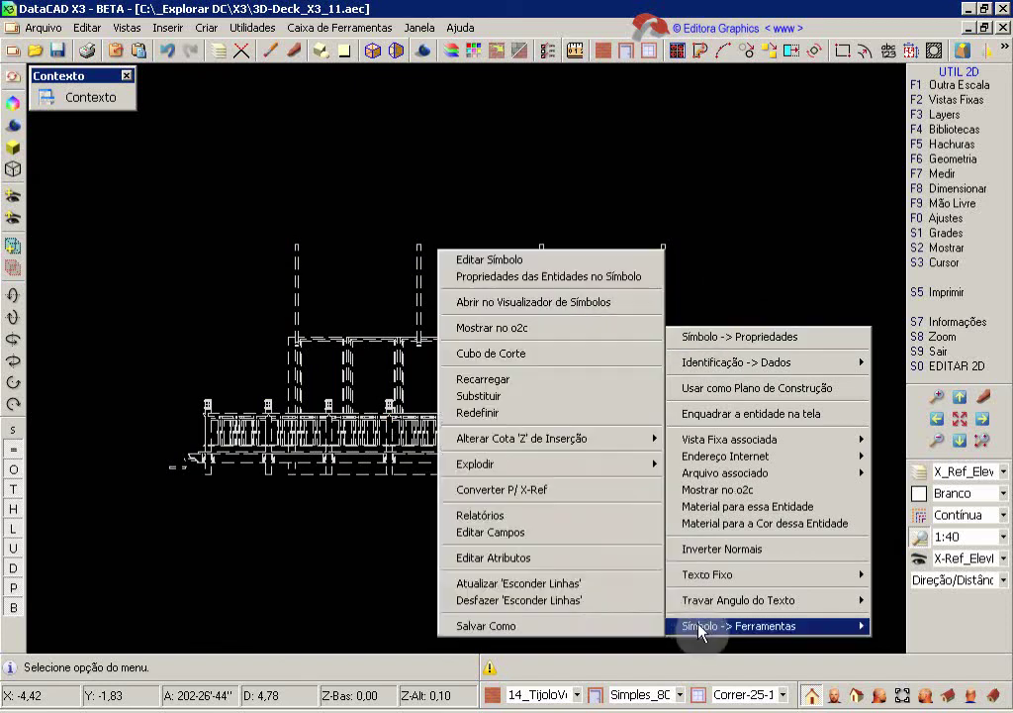
pyautogui.click(510, 259)
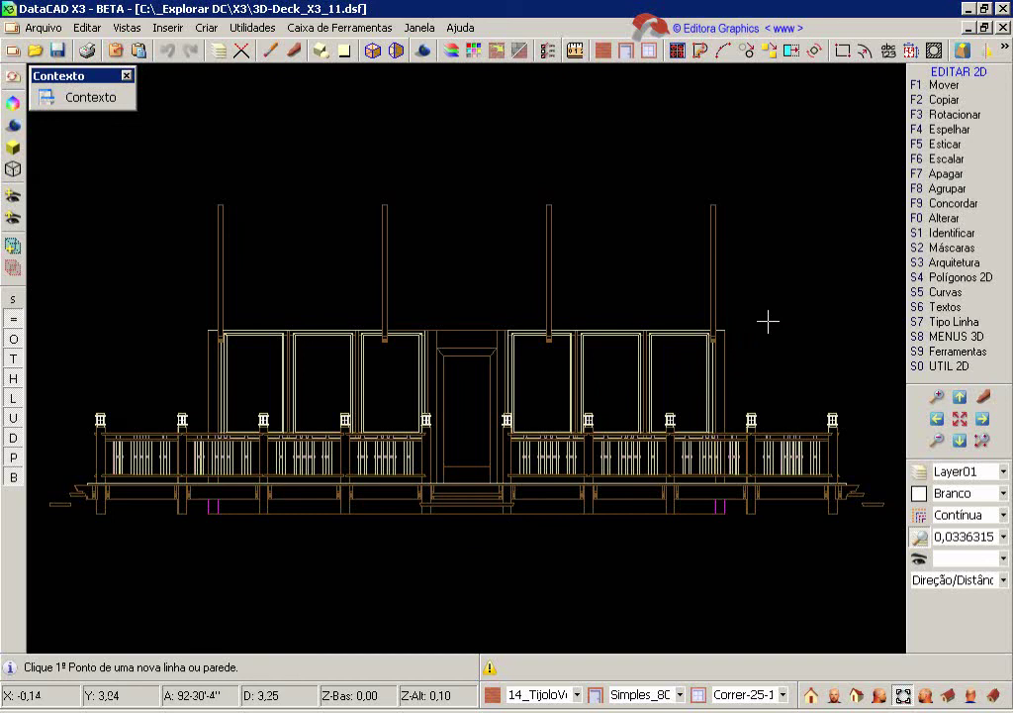
# Configure the text settings with plot scale 1:50, locked text size (TravaTamanho) and a size of 0,007
pyautogui.click(887, 50)
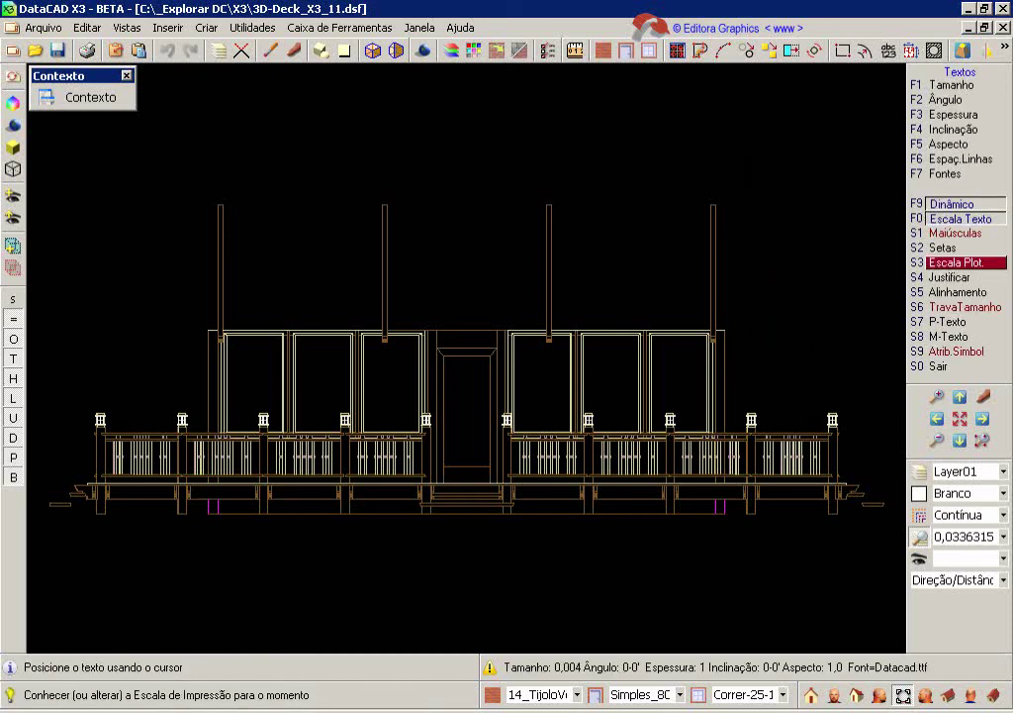
pyautogui.click(966, 262)
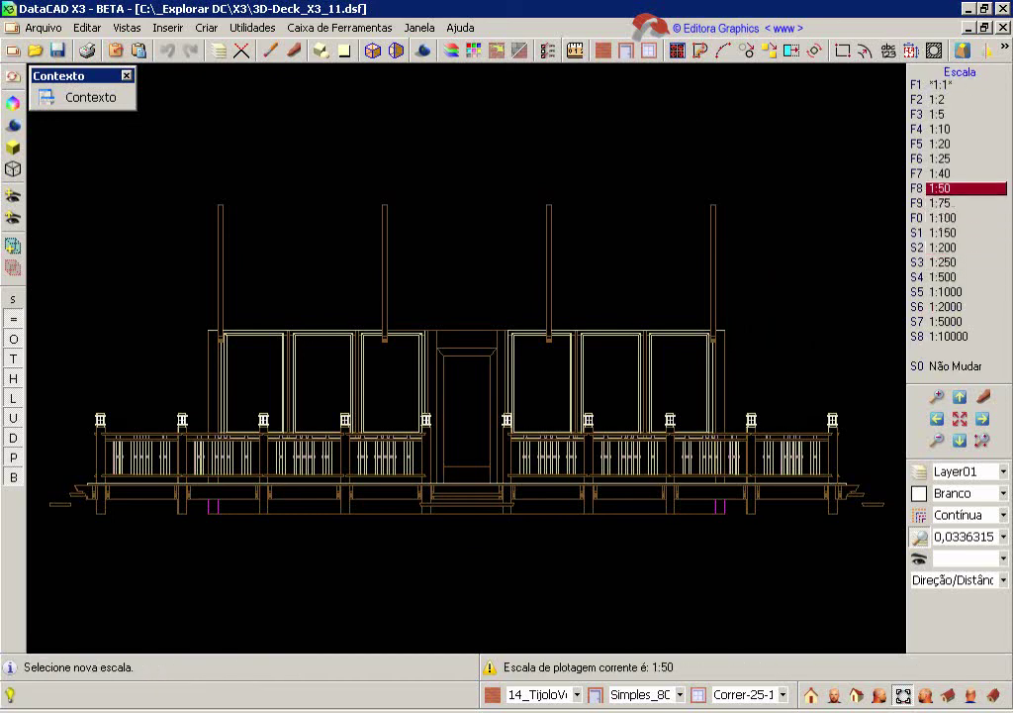
pyautogui.click(965, 188)
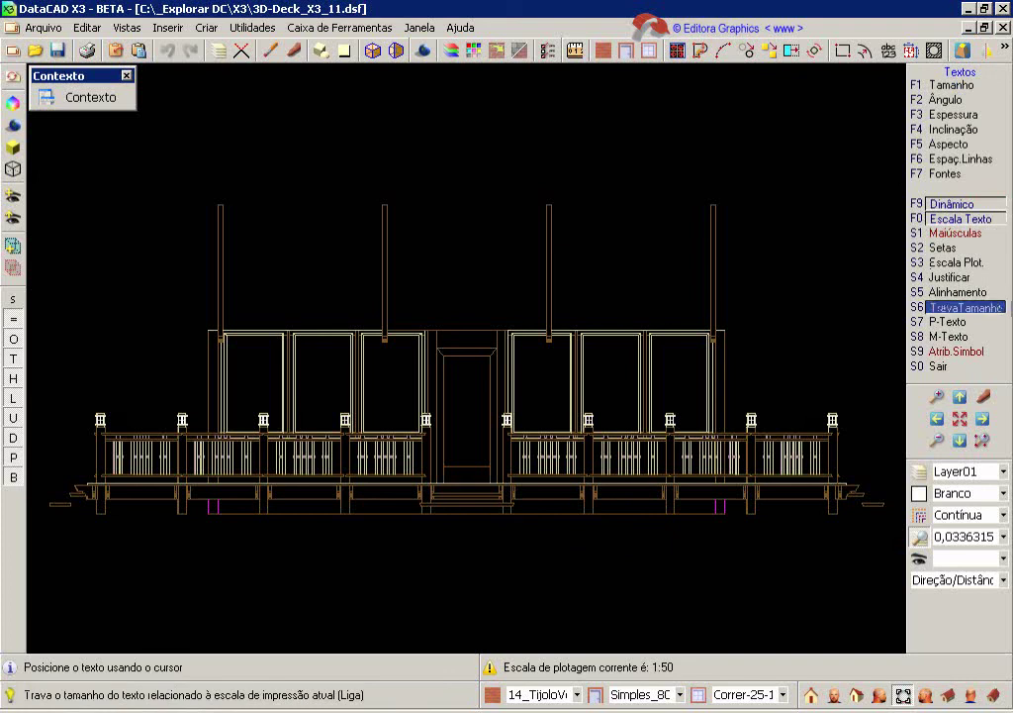
pyautogui.click(965, 307)
pyautogui.click(952, 85)
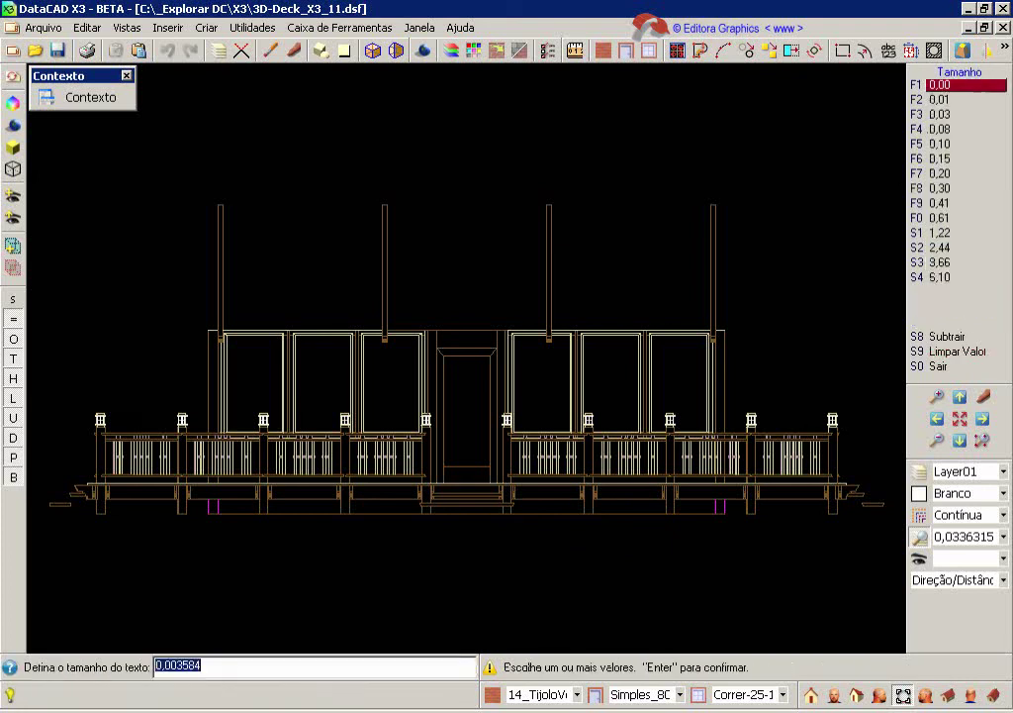
pyautogui.write('0')
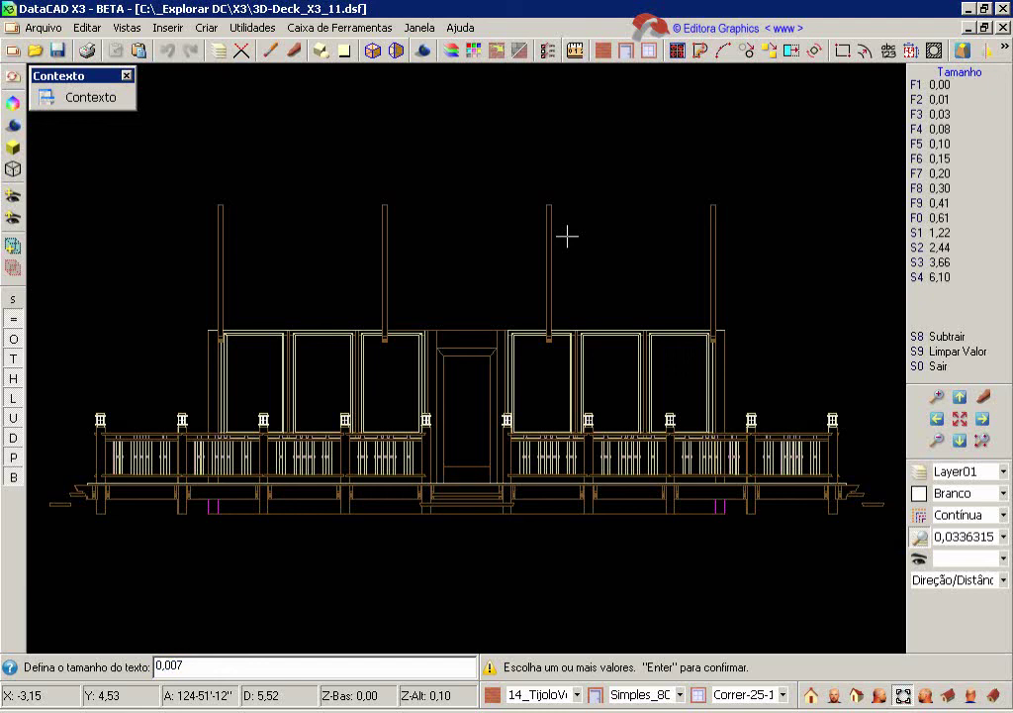
pyautogui.press('Return')
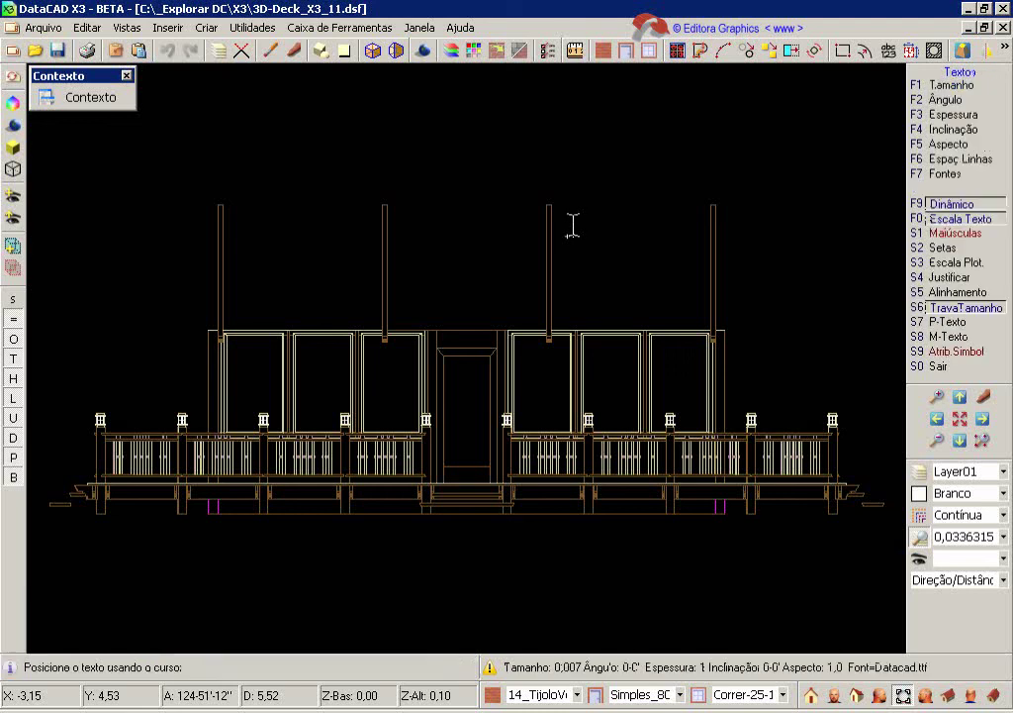
# Add the title "Elevação Frontal da Cabana" in light magenta (Magta Claro) below the elevation, and close the symbol, saving its changes
pyautogui.click(919, 498)
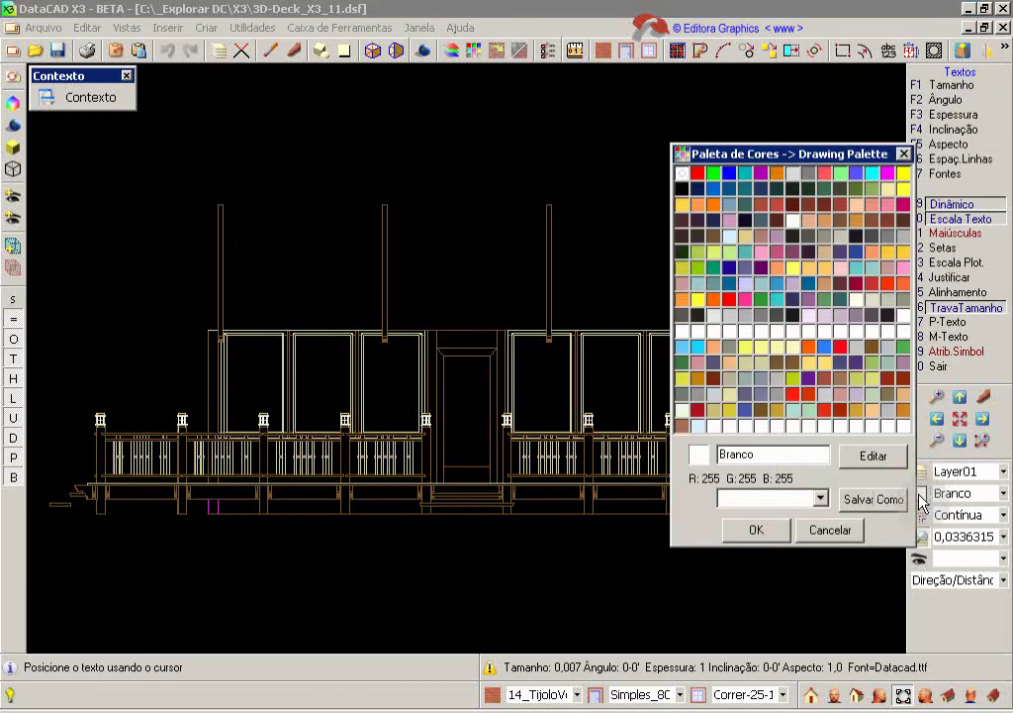
pyautogui.click(888, 173)
pyautogui.click(758, 531)
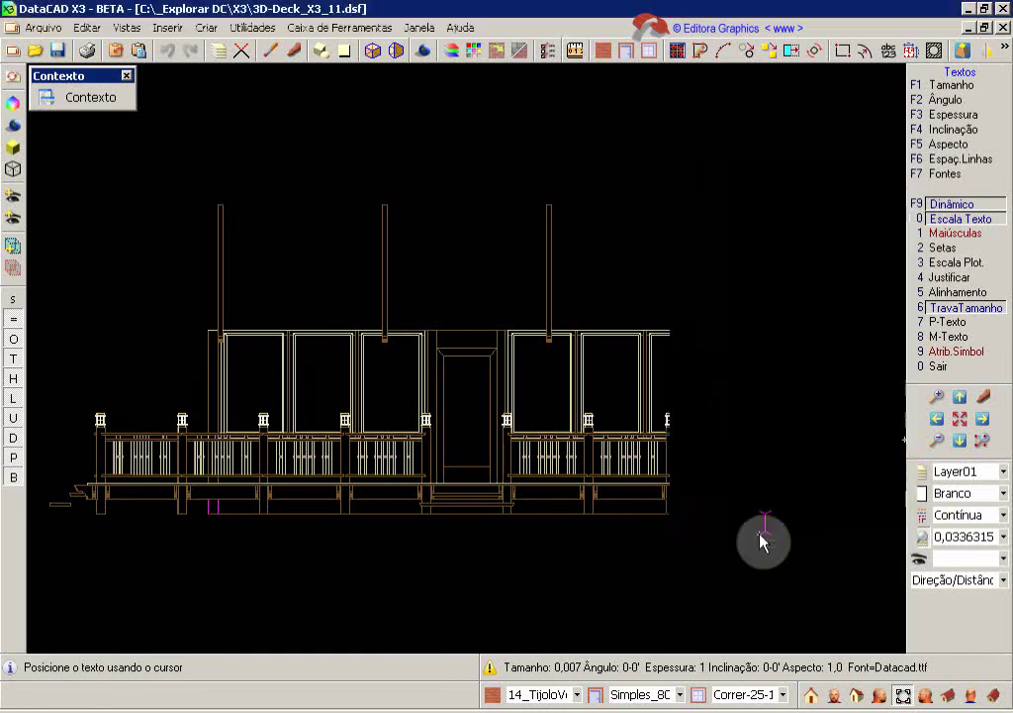
pyautogui.click(234, 602)
pyautogui.write('Elevação Fr')
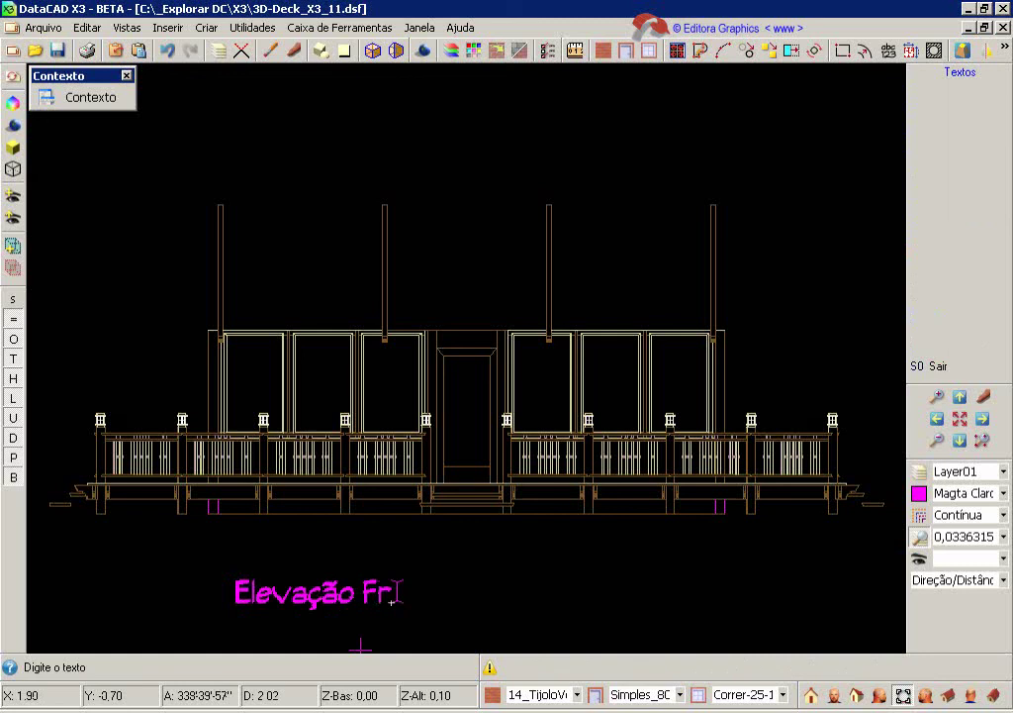
pyautogui.write('ontal da')
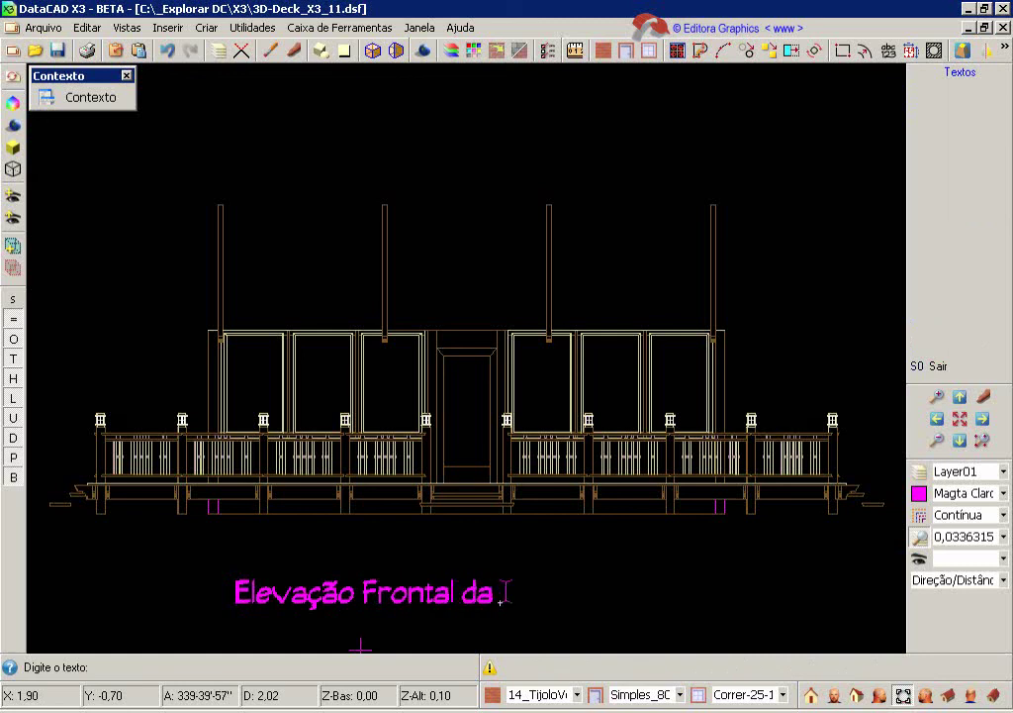
pyautogui.write(' Cabana')
pyautogui.press('Return')
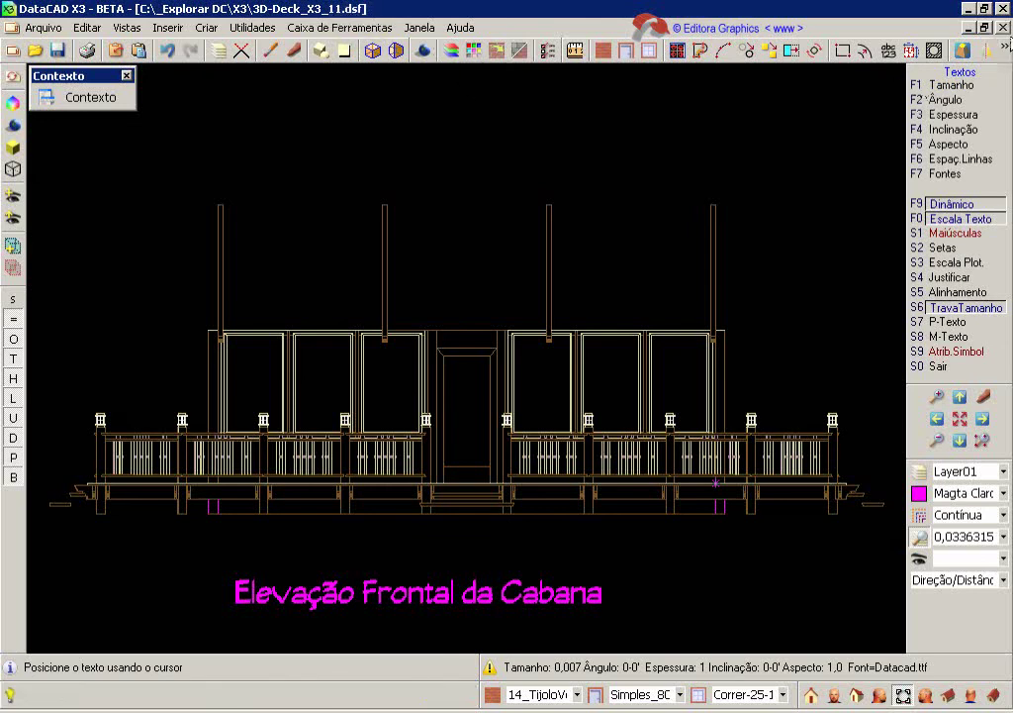
pyautogui.click(1001, 28)
pyautogui.click(408, 410)
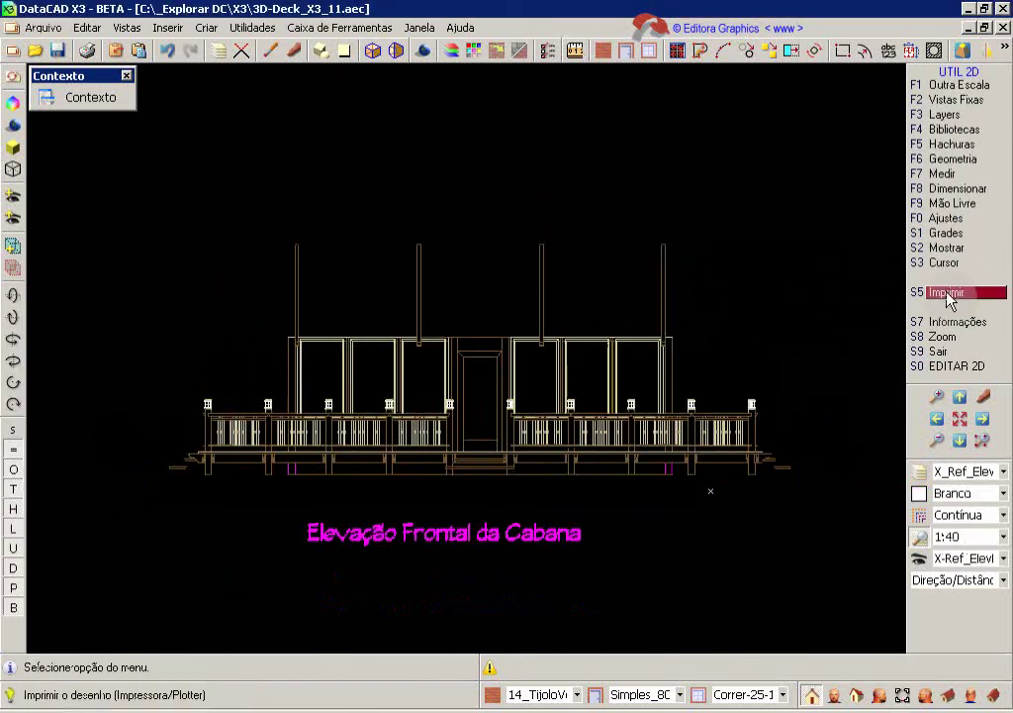
# Check the titled hidden-line elevation on Folha1 in the print setup and its multi-layout
pyautogui.click(948, 295)
pyautogui.click(950, 324)
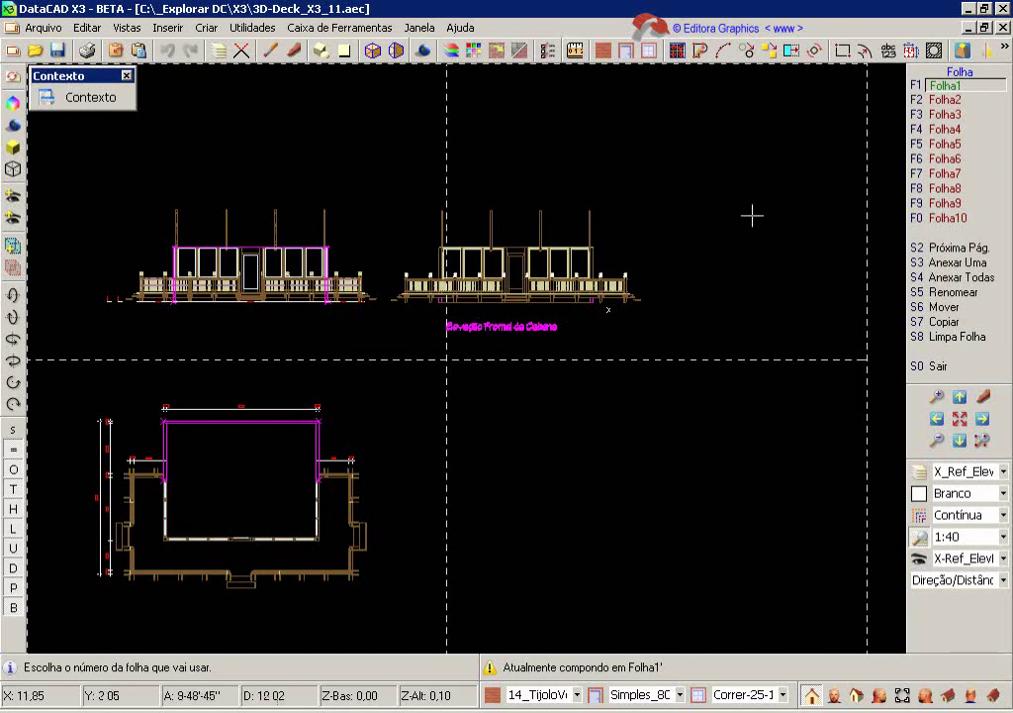
pyautogui.rightClick(650, 265)
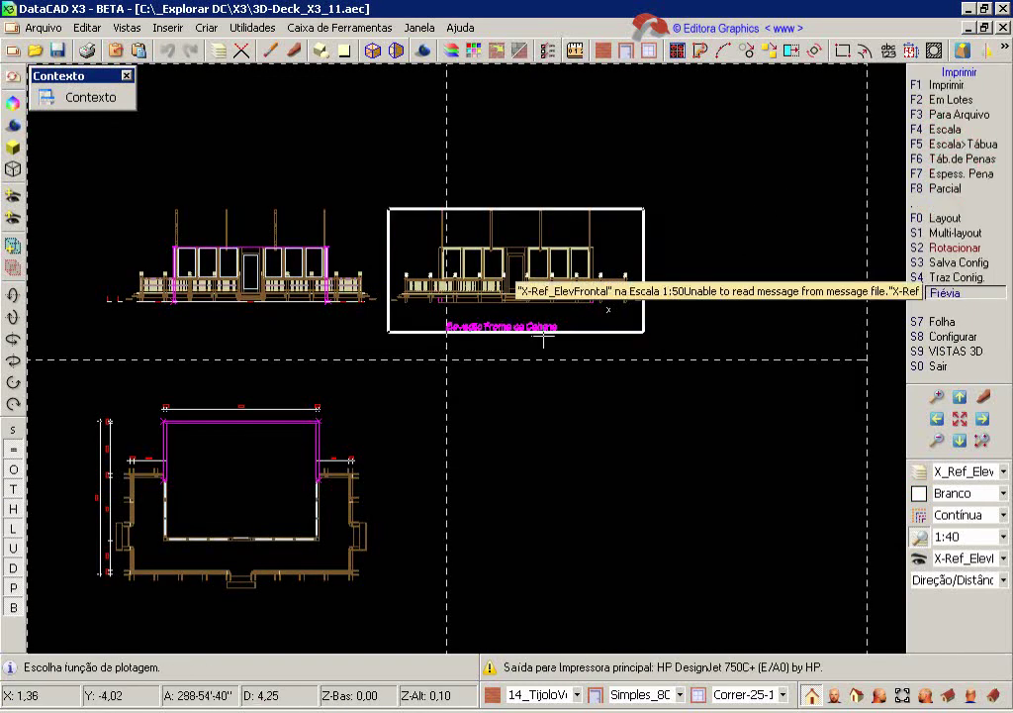
pyautogui.click(950, 232)
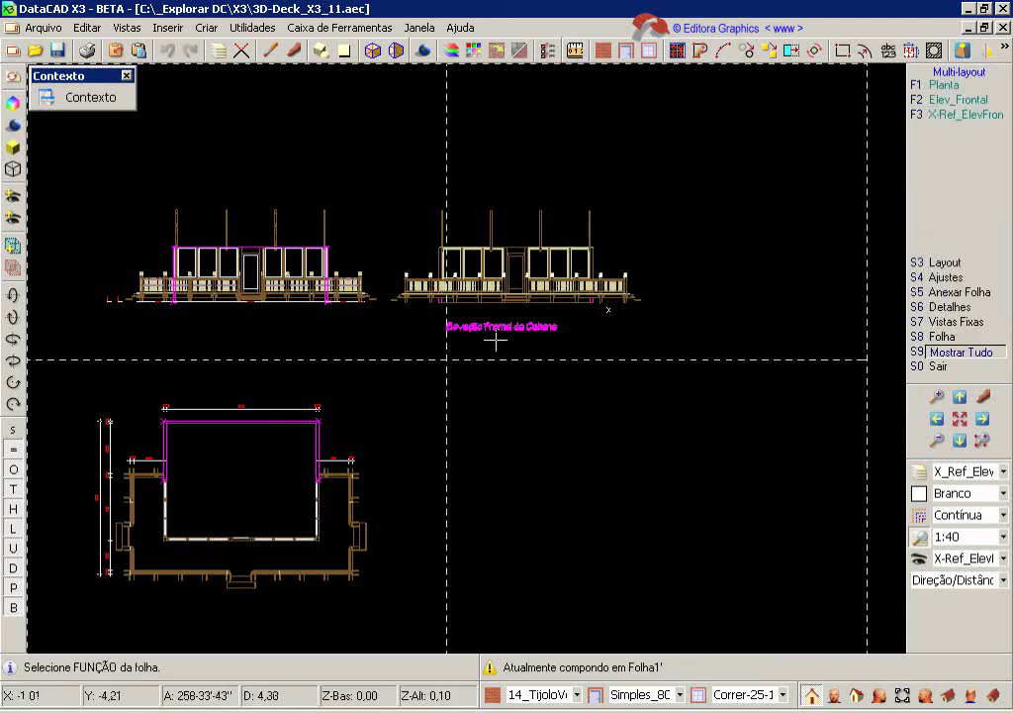
pyautogui.rightClick(857, 220)
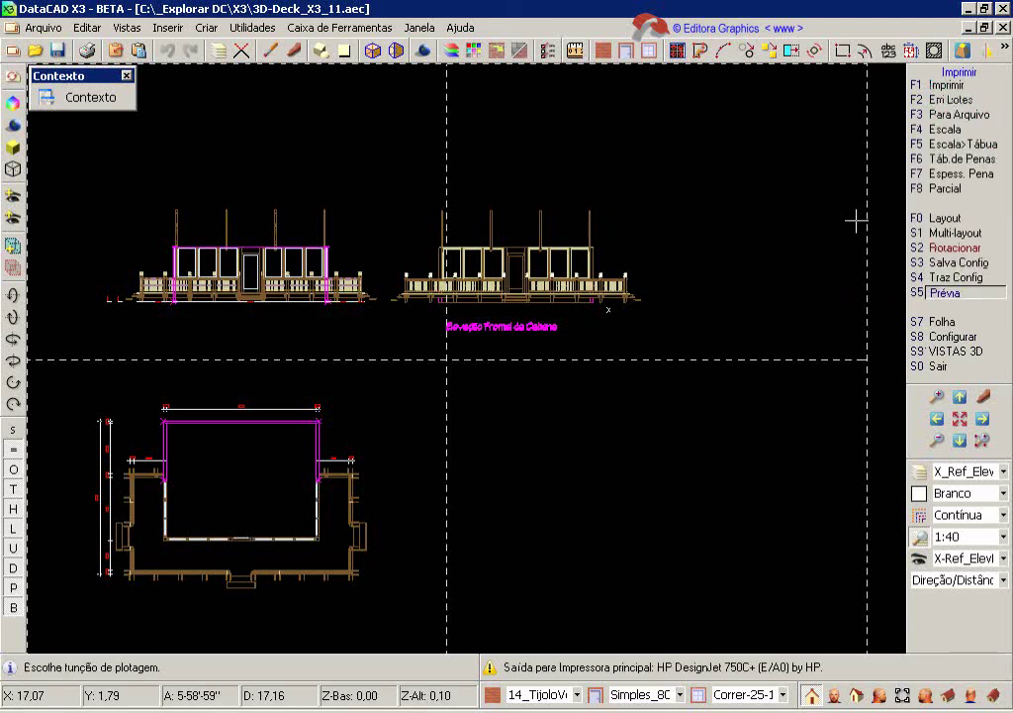
# Preview the print sheet, comparing the original elevation with the titled hidden-line one up close, and finish with the whole page
pyautogui.click(930, 85)
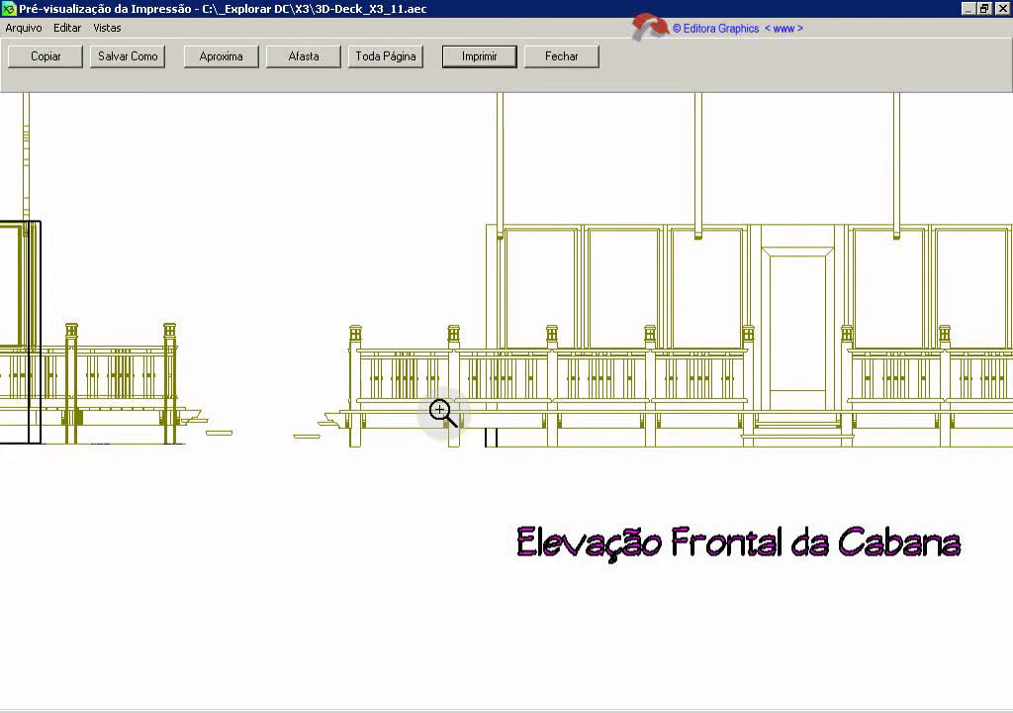
pyautogui.hscroll(-3, 374, 408)
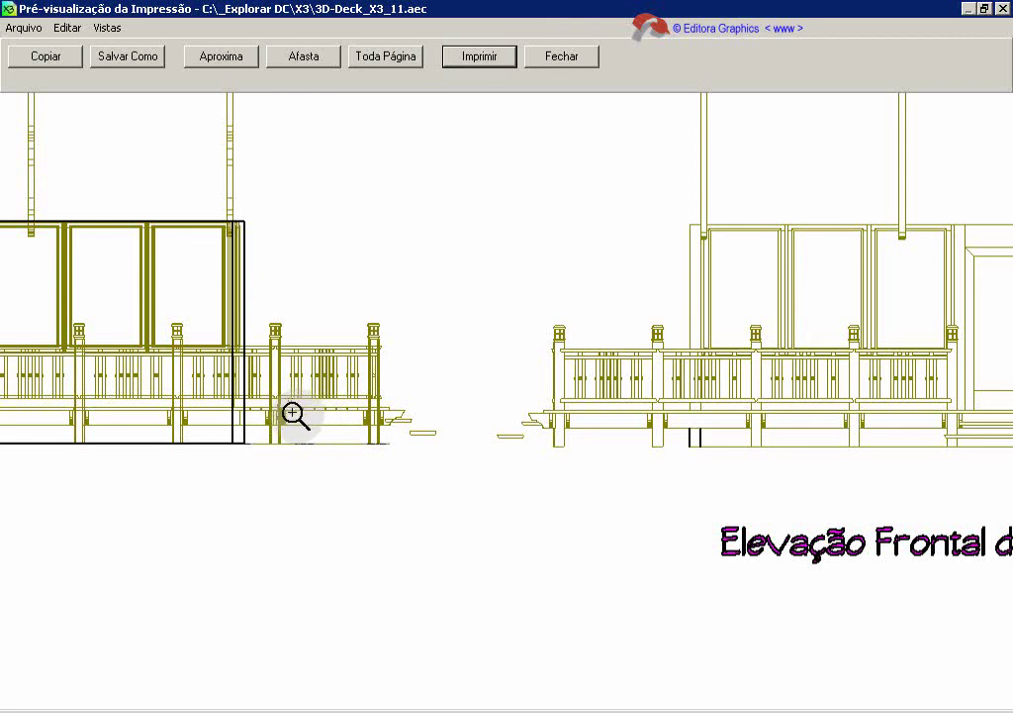
pyautogui.hscroll(3, 547, 420)
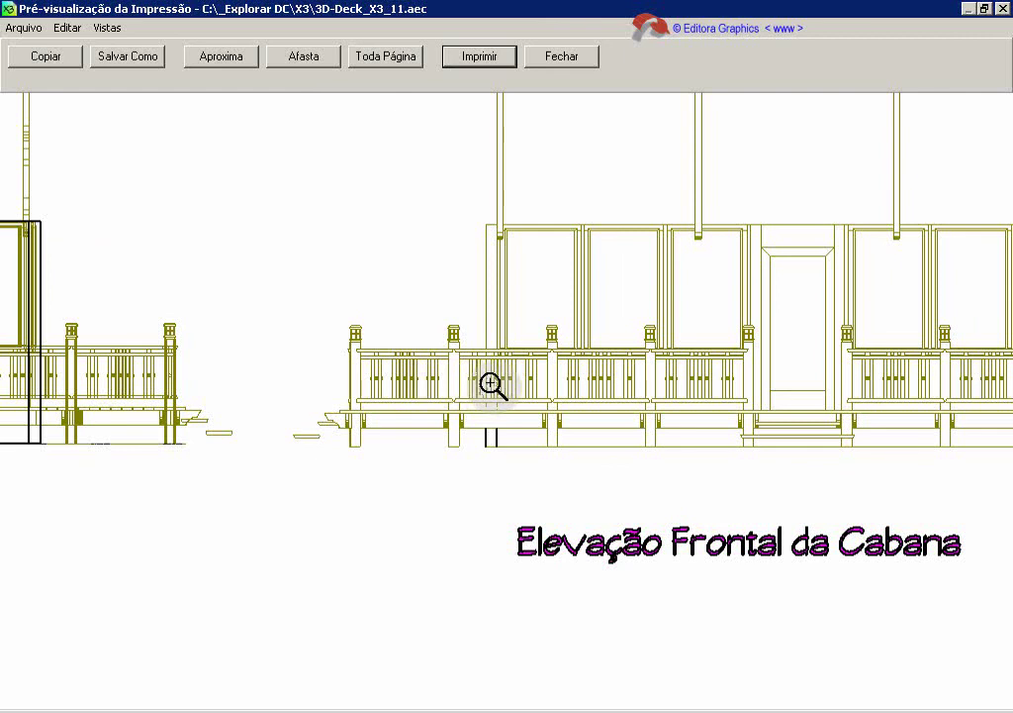
pyautogui.click(399, 58)
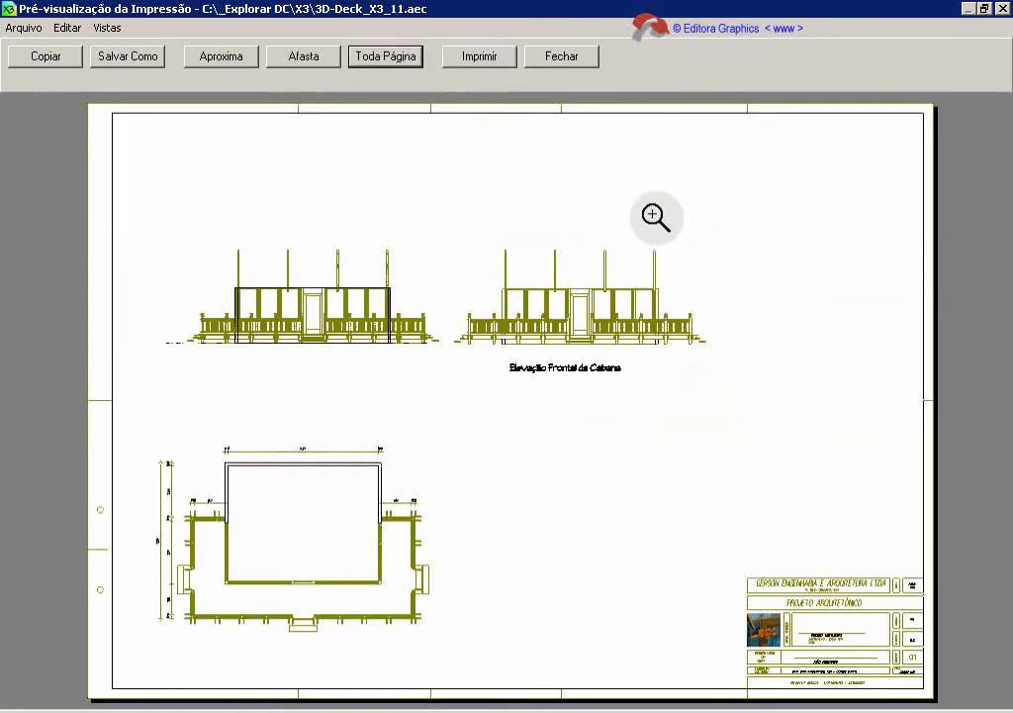